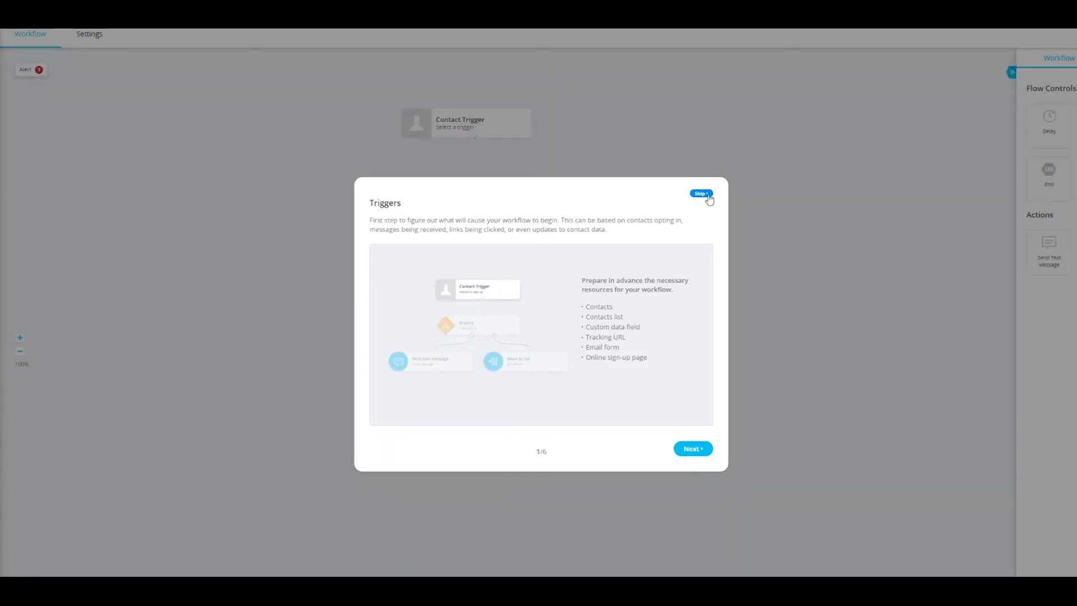
Step: Skip the introduction and make the contact trigger start when the contacts list is equal to Dentist Reminder
click(708, 195)
click(702, 447)
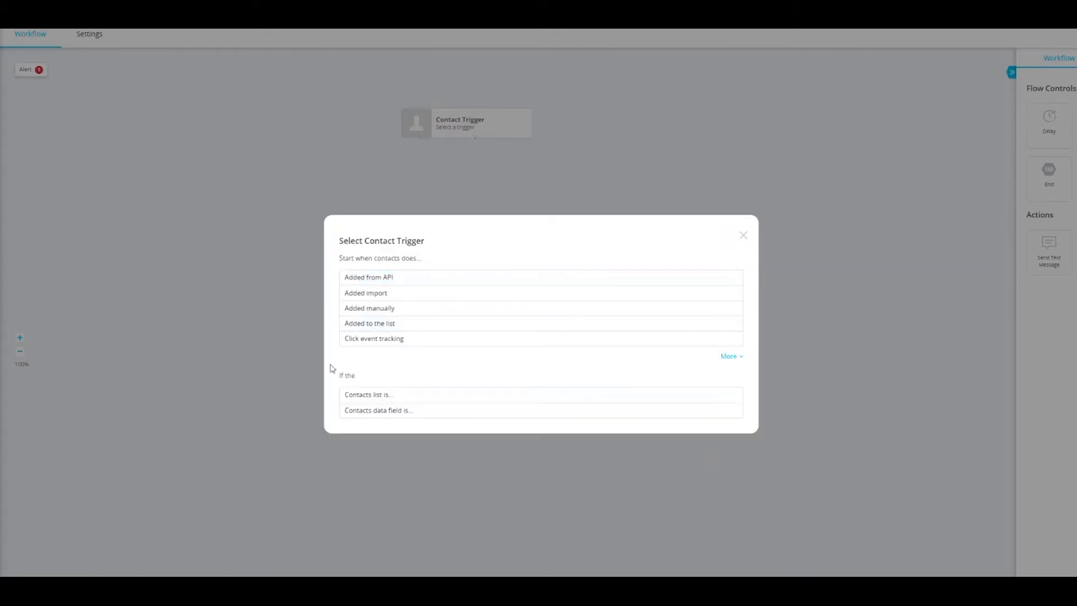
click(365, 400)
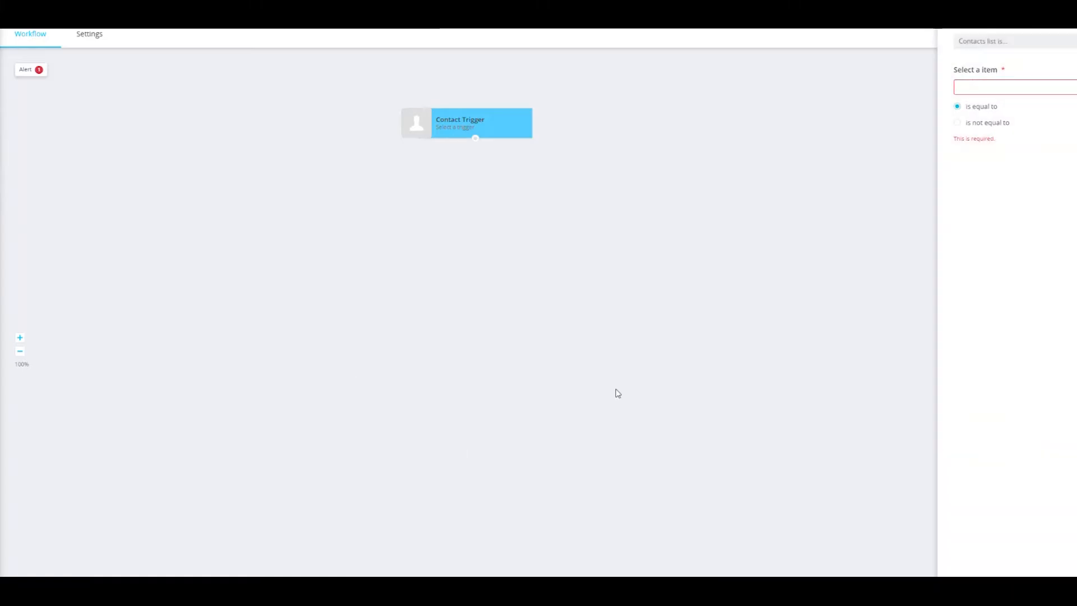
click(999, 88)
click(997, 138)
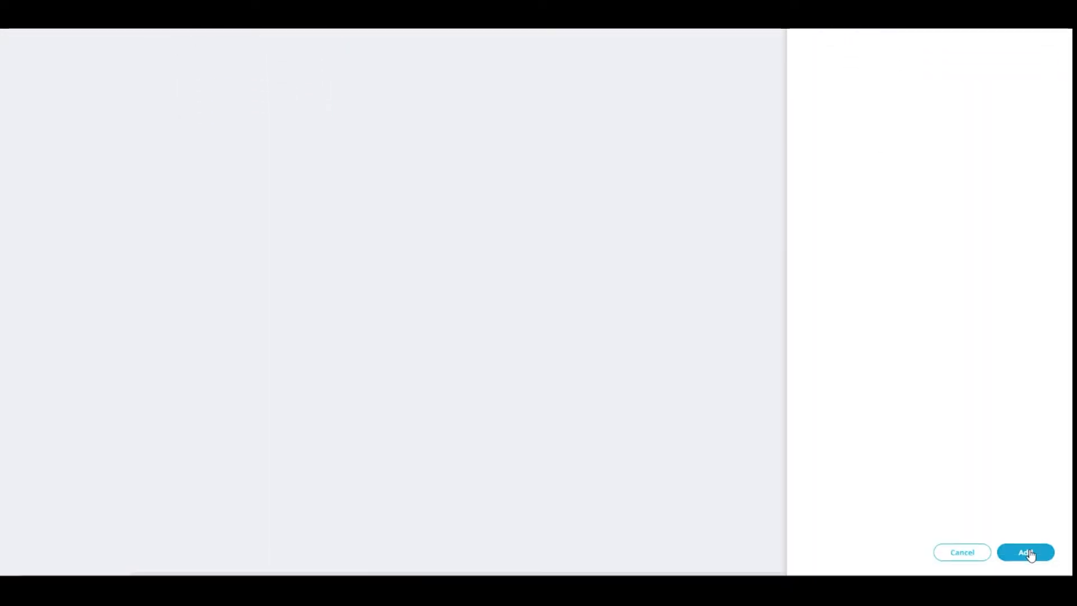
click(1026, 552)
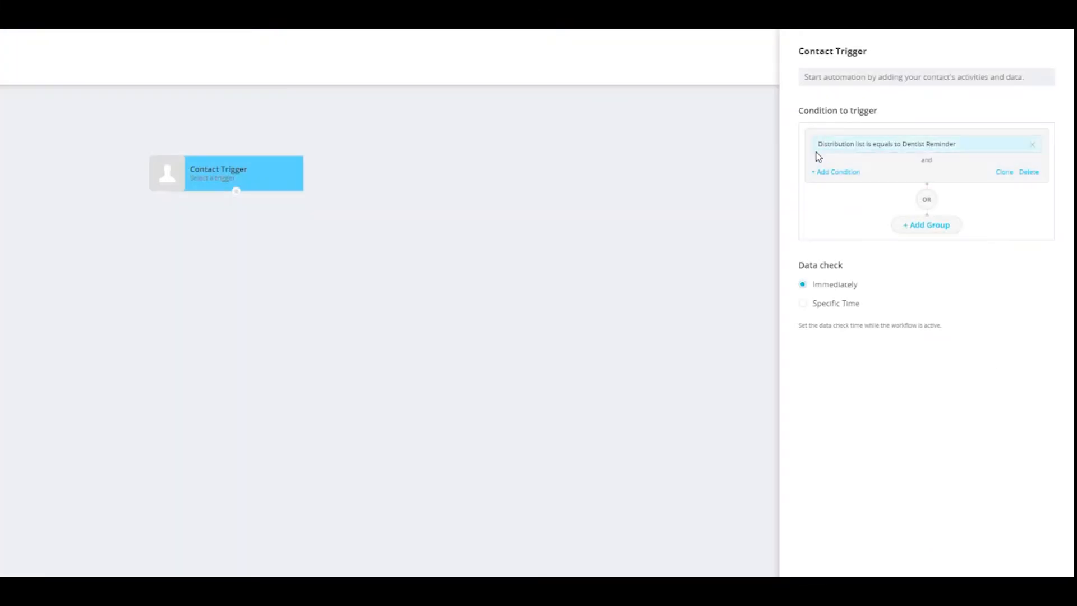
Step: Add a contact data condition to the trigger requiring that Appointment Date is known
click(831, 172)
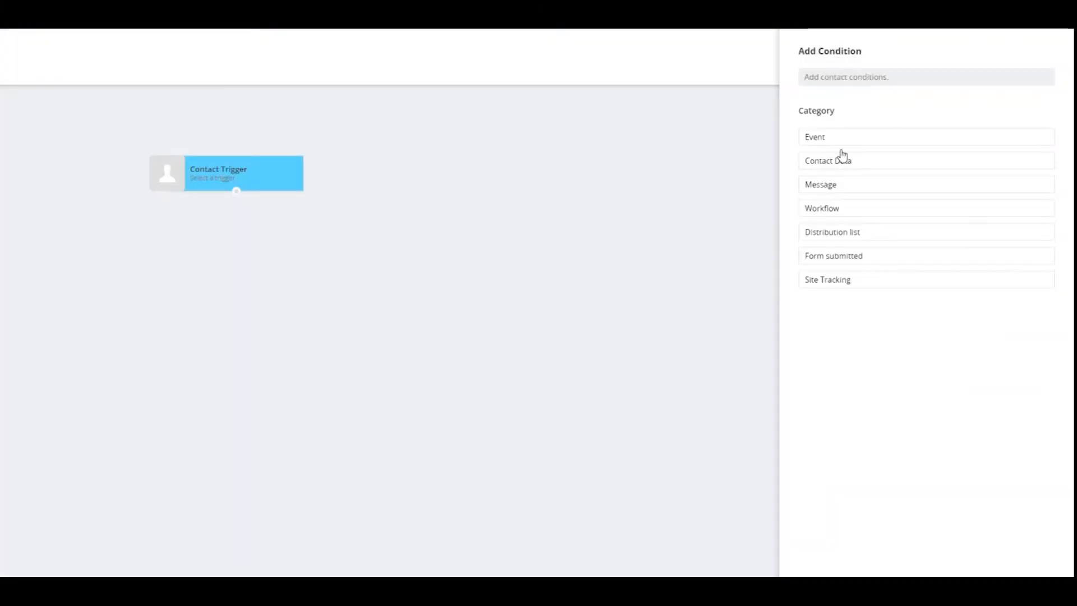
click(841, 163)
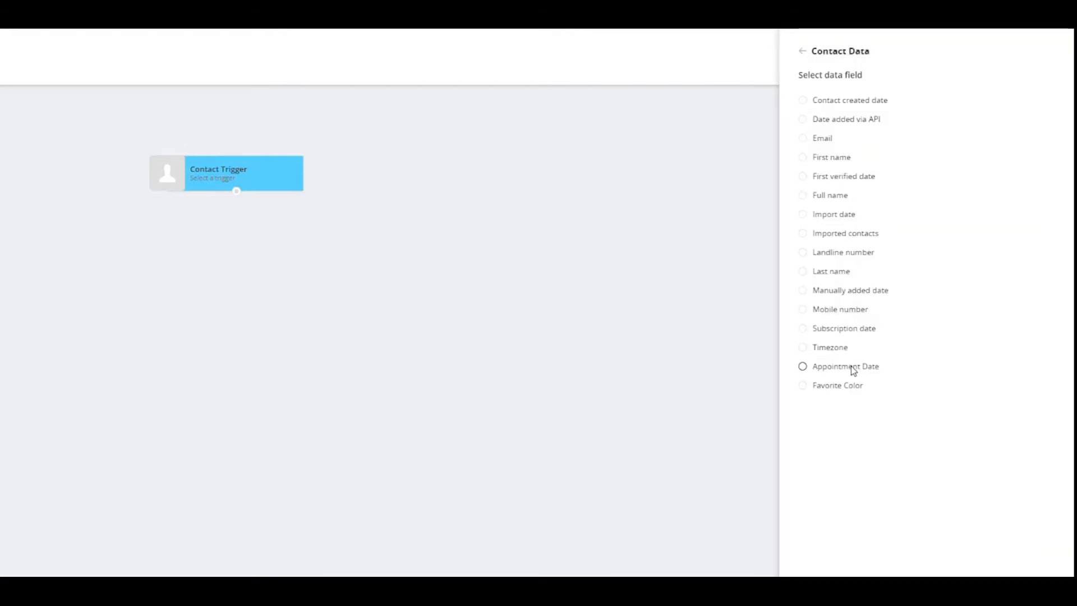
click(850, 366)
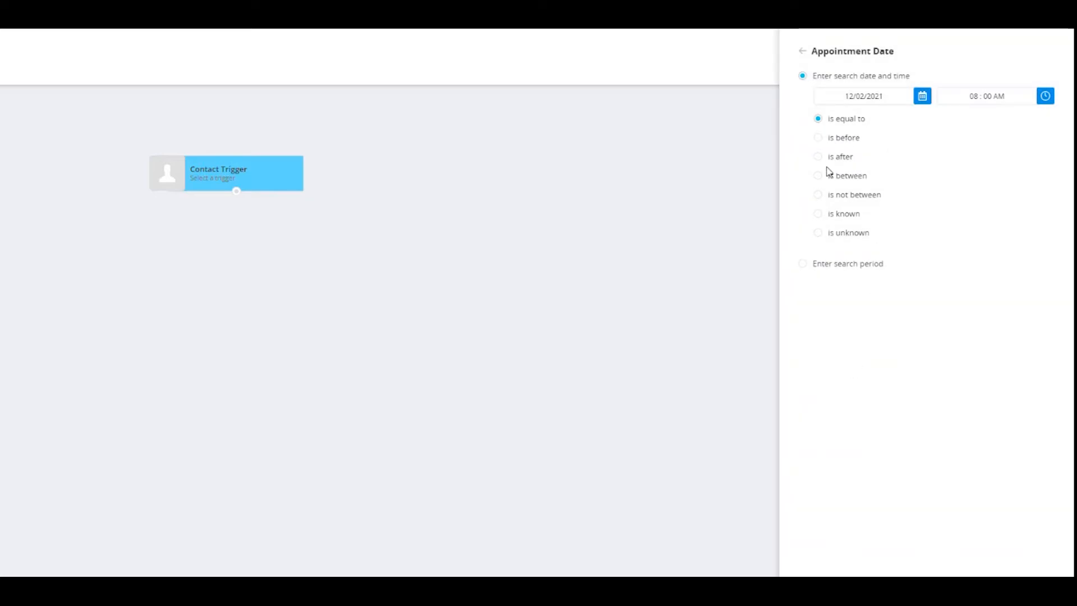
click(822, 213)
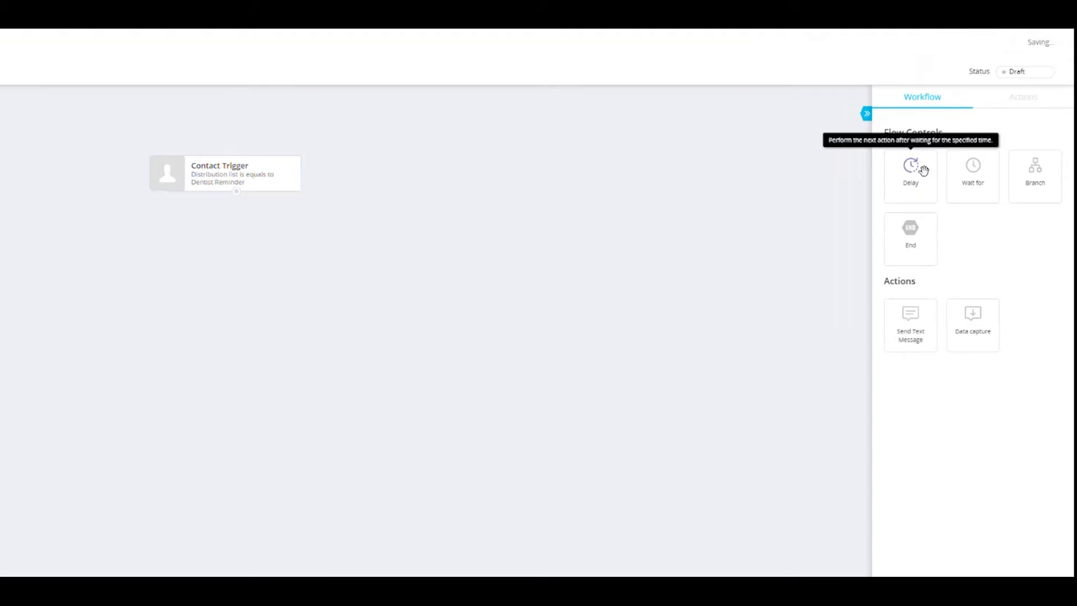
Step: Connect a Delay below the contact trigger, set to wait until 3 days before the custom data date Appointment Date
drag(922, 170, 168, 235)
drag(236, 192, 241, 250)
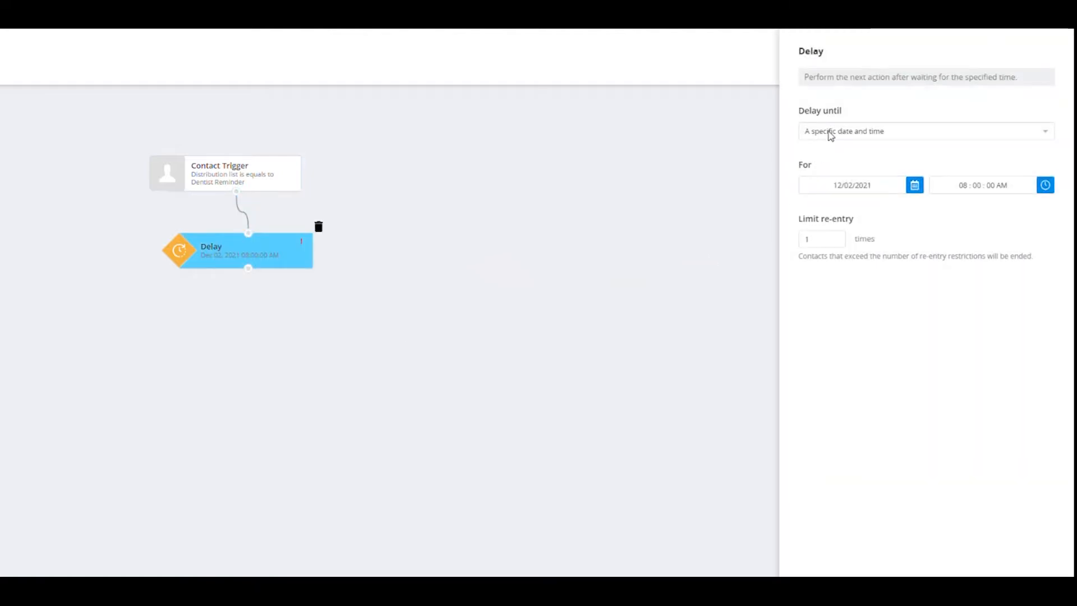
click(830, 133)
click(832, 177)
click(829, 185)
click(831, 238)
click(820, 228)
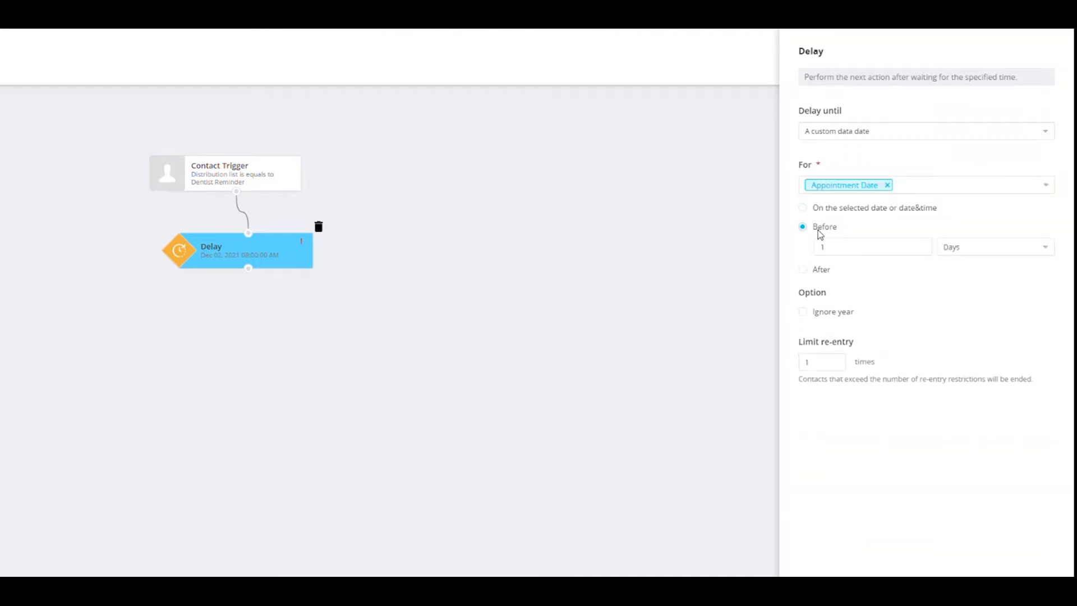
click(860, 251)
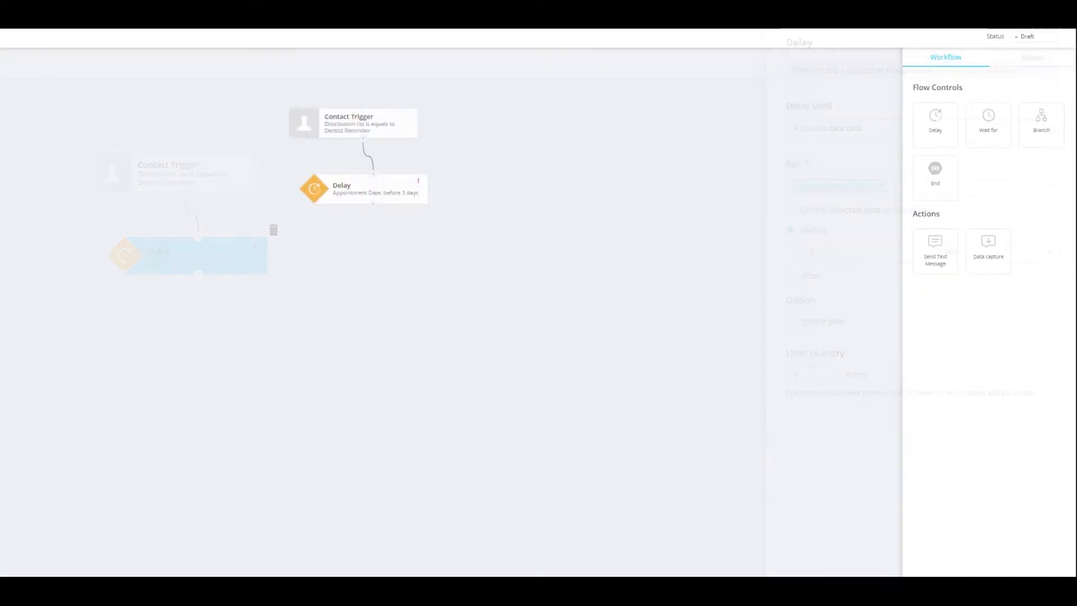
Step: Connect a Send Text Message action below the Delay and describe it as "Appointment Reminder"
drag(937, 247, 314, 251)
drag(373, 204, 383, 245)
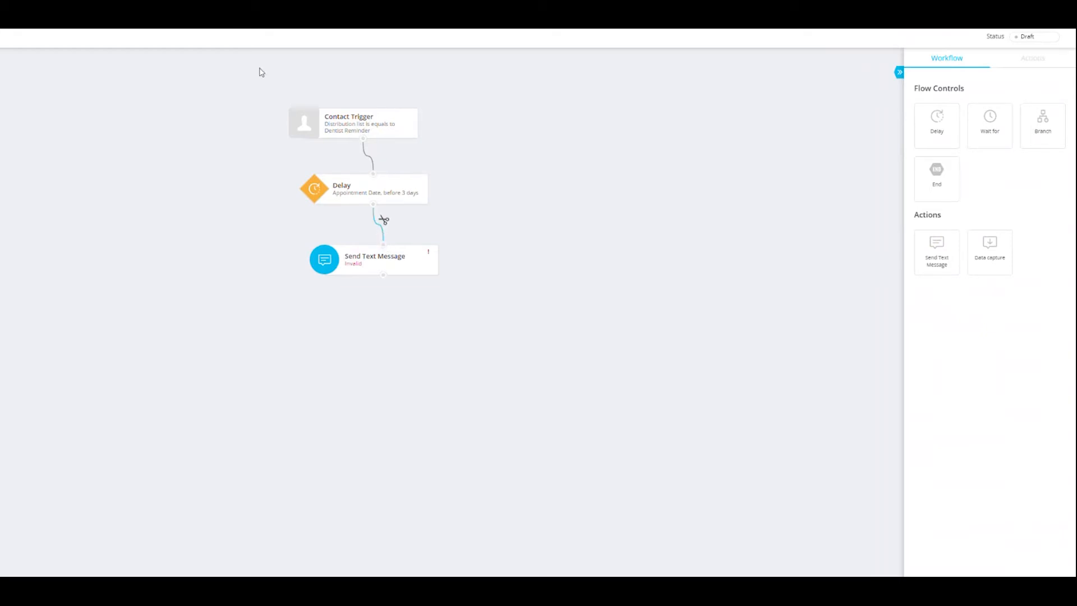
click(352, 262)
click(901, 89)
text(Appointment Reminder)
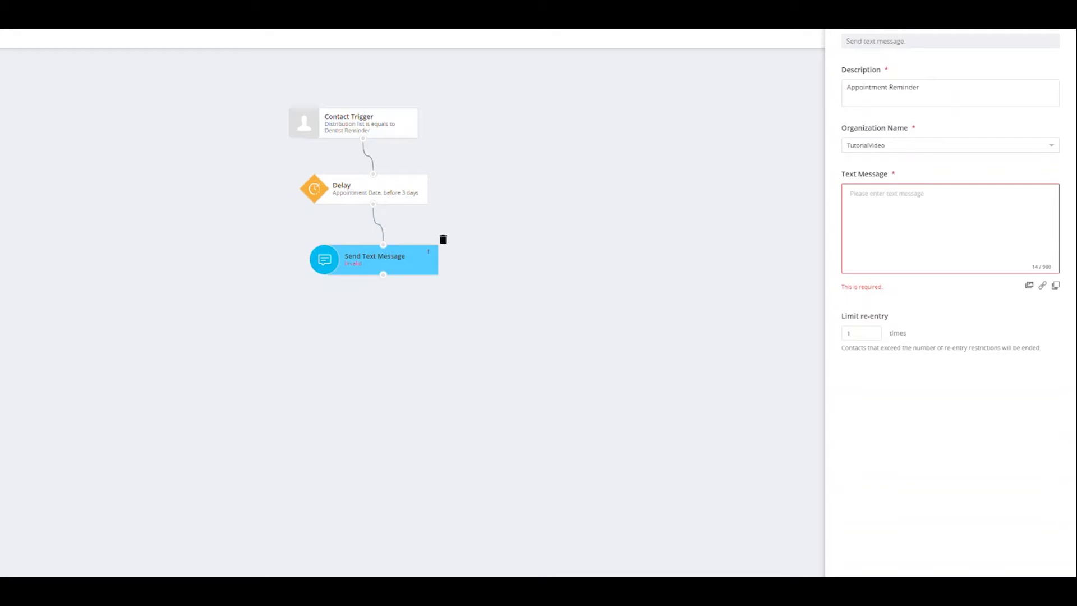
Step: Set the message text to "You're appointment is 3 days away. Are you still able to come in? Please Respond with Yes or No" and save it
click(886, 207)
text(You're appointment is 3 days away. Are you still able to come in? Please Respond with Yes or No)
key(BackSpace)
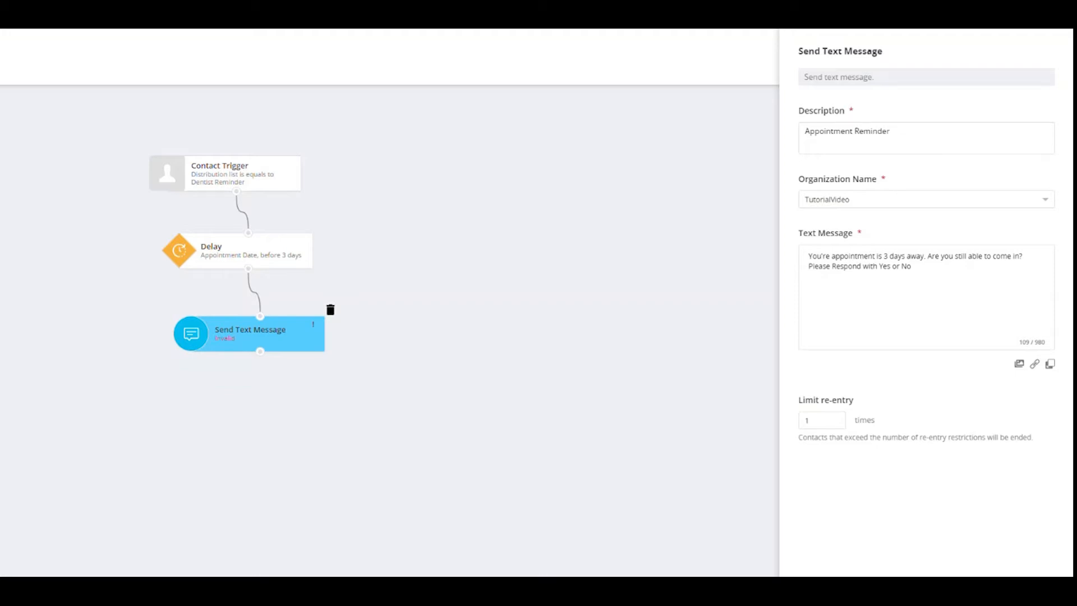
click(992, 586)
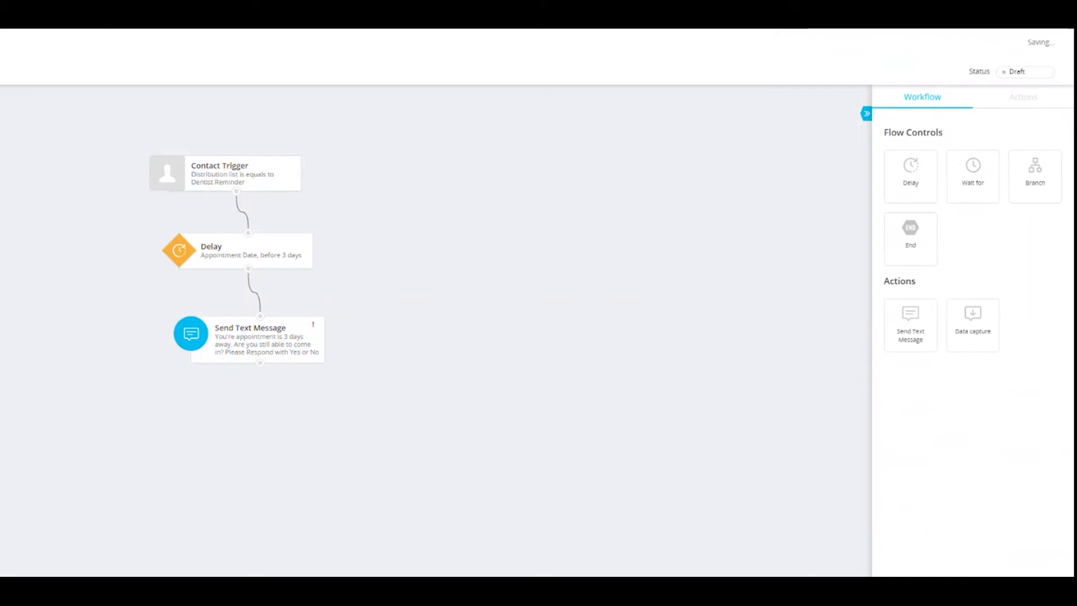
Step: Connect a Wait for control below the text message, waiting for an inbound mobile message of type Inbound response
drag(983, 173, 308, 385)
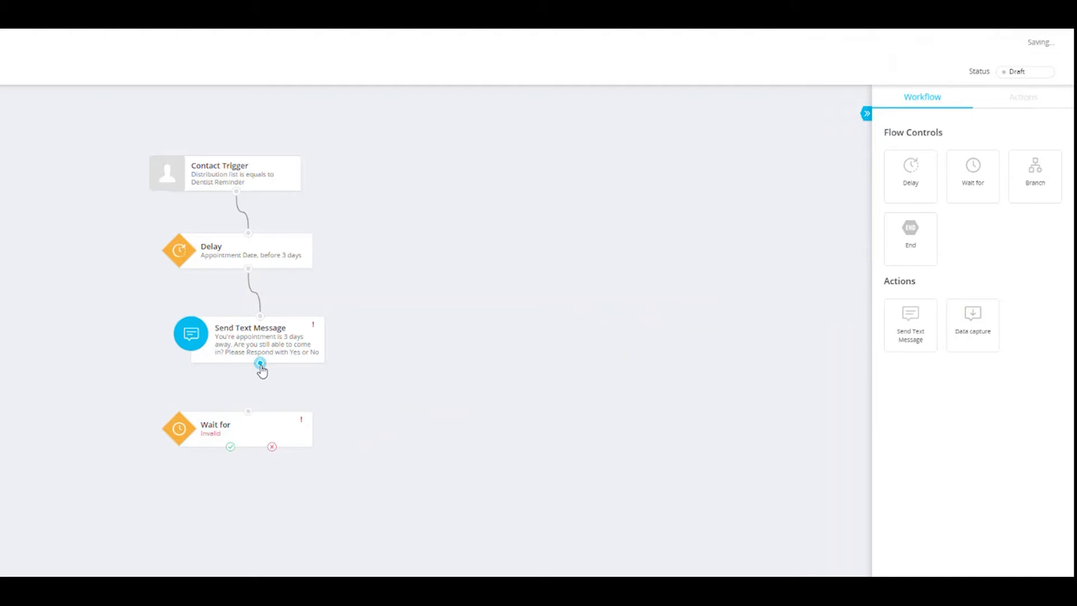
drag(260, 363, 249, 432)
click(931, 159)
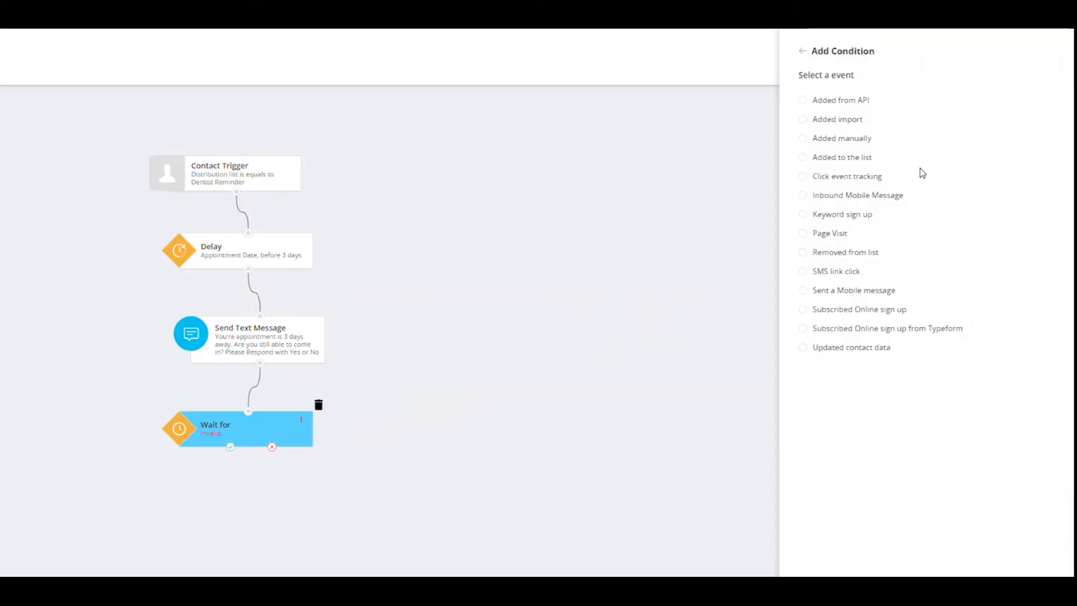
click(892, 194)
click(853, 162)
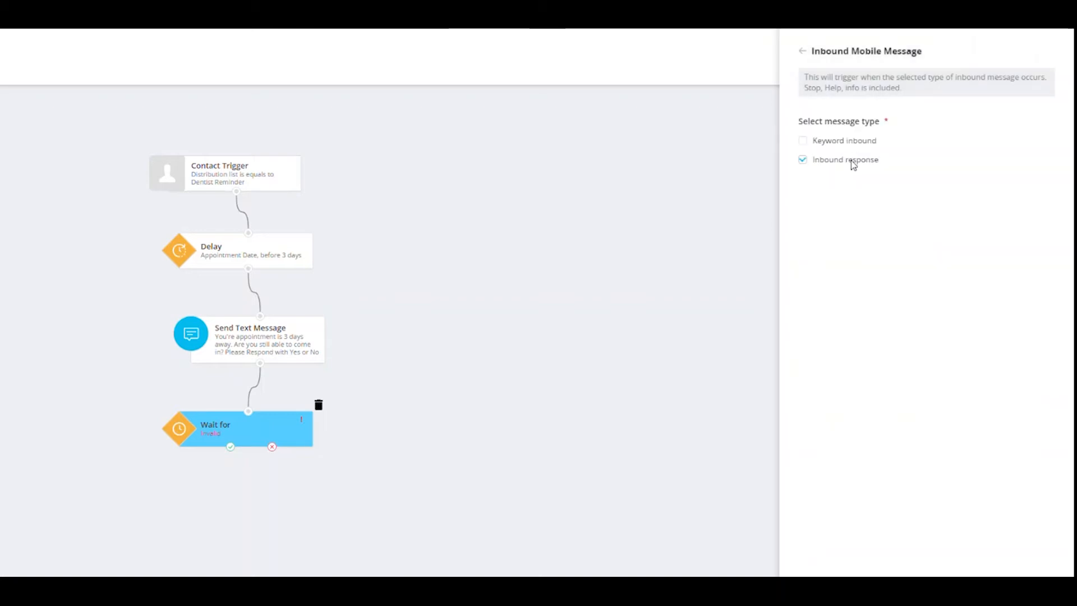
click(960, 587)
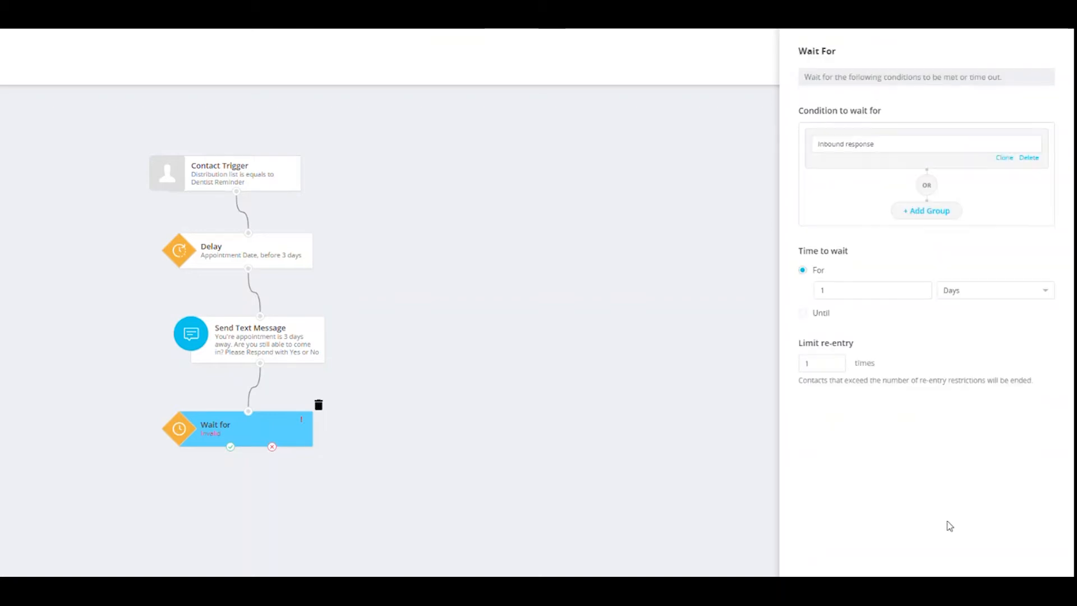
Step: Limit the Wait for's re-entry to 2 times, set its waiting time to 4 hours and save it
key(BackSpace)
text(2)
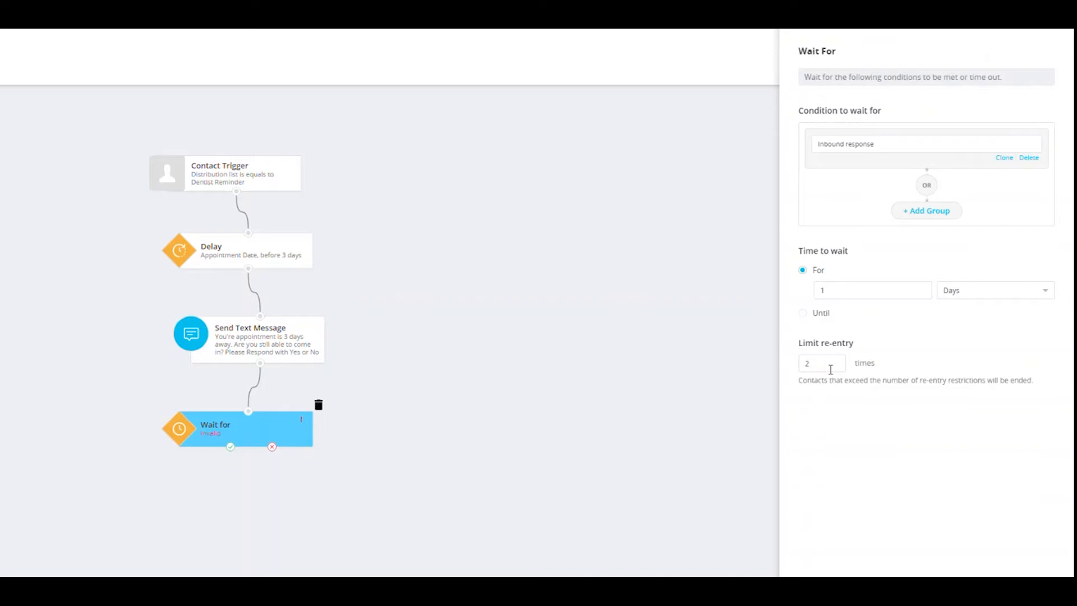
click(962, 294)
click(953, 326)
click(869, 295)
key(BackSpace)
text(4)
click(965, 581)
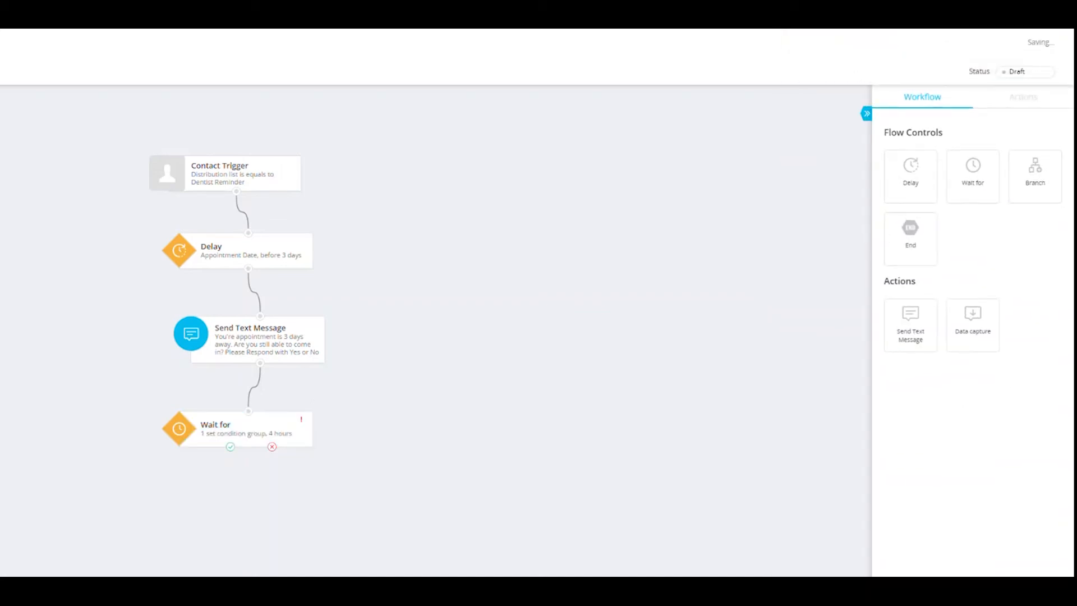
Step: Connect a Branch to the Wait for's condition-met output and give Branch #1 a Response inbound message condition
drag(1045, 177, 140, 509)
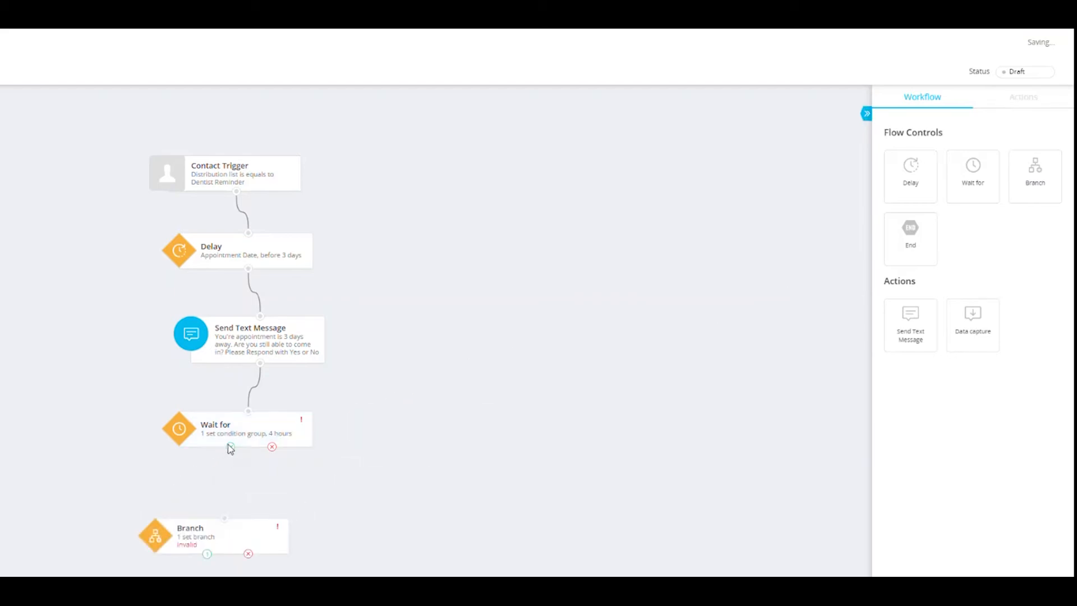
drag(231, 447, 225, 517)
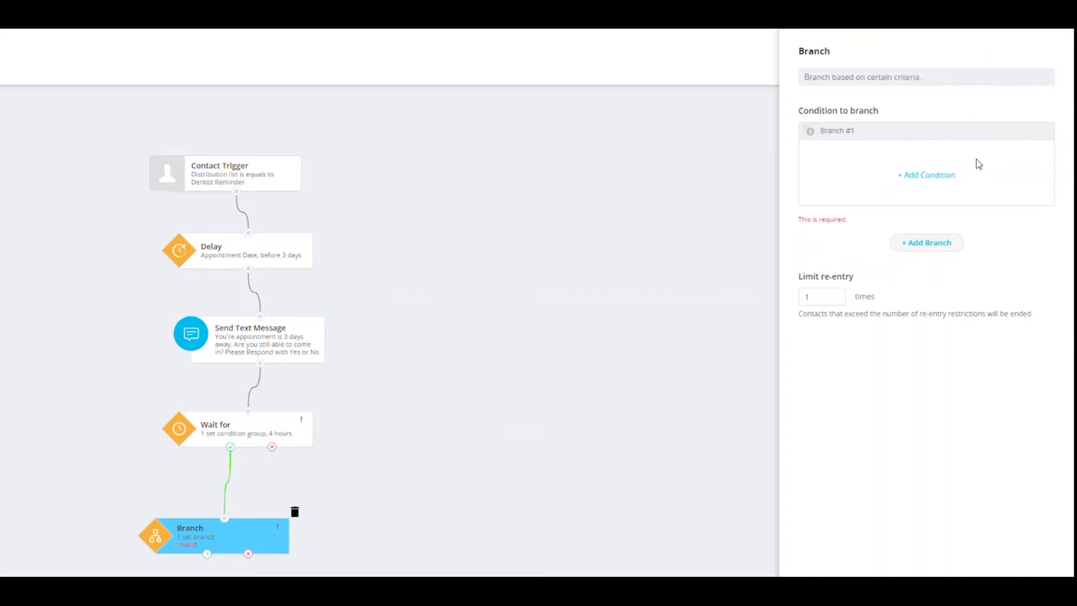
click(925, 176)
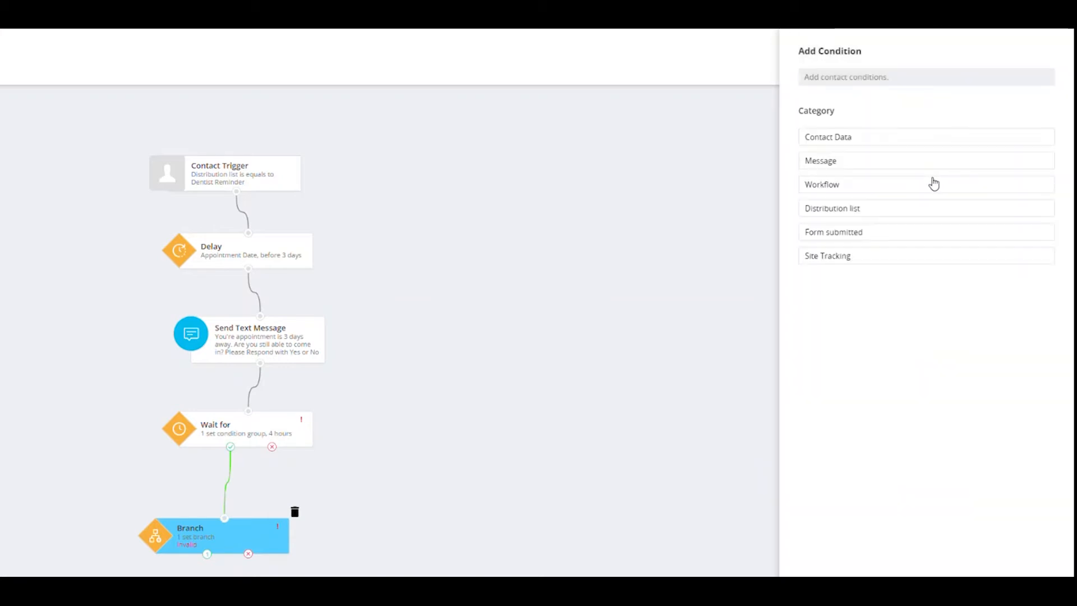
click(831, 166)
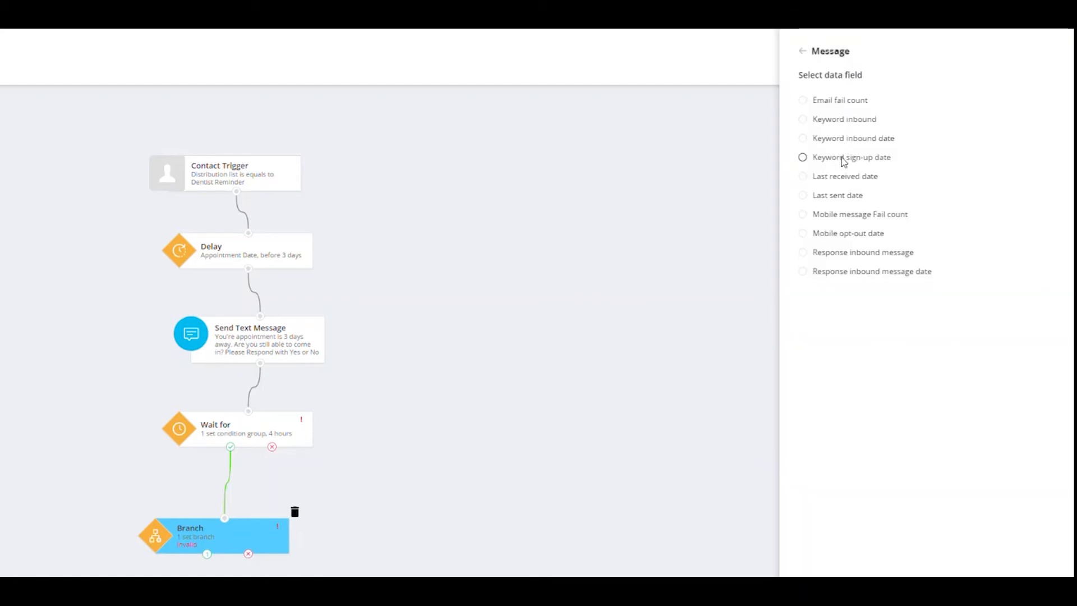
click(843, 254)
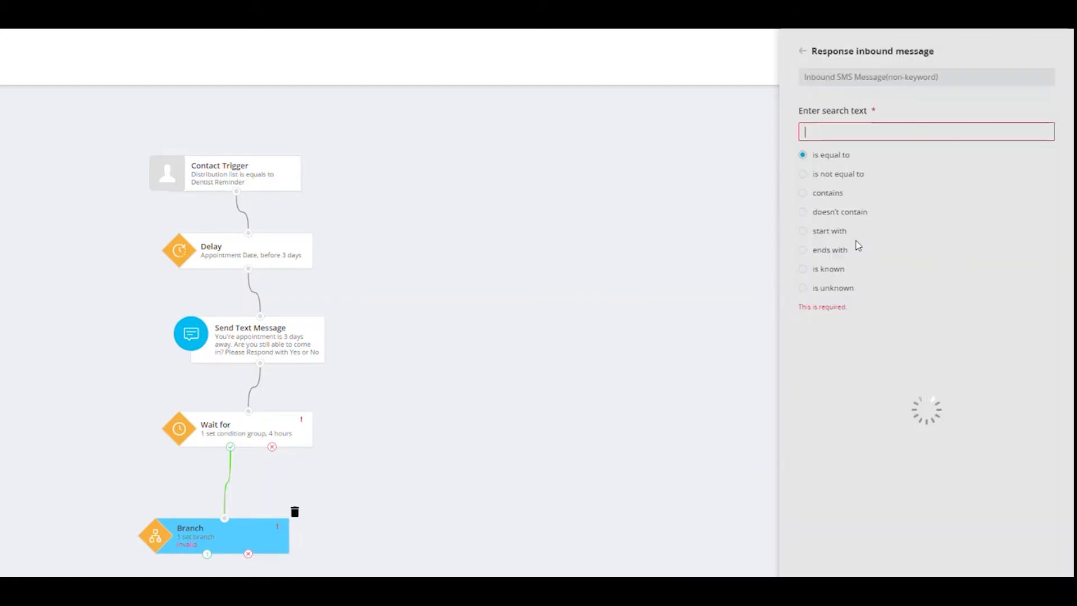
Step: Make the Branch #1 condition match responses equal to Yes, yes, YES or y
click(829, 132)
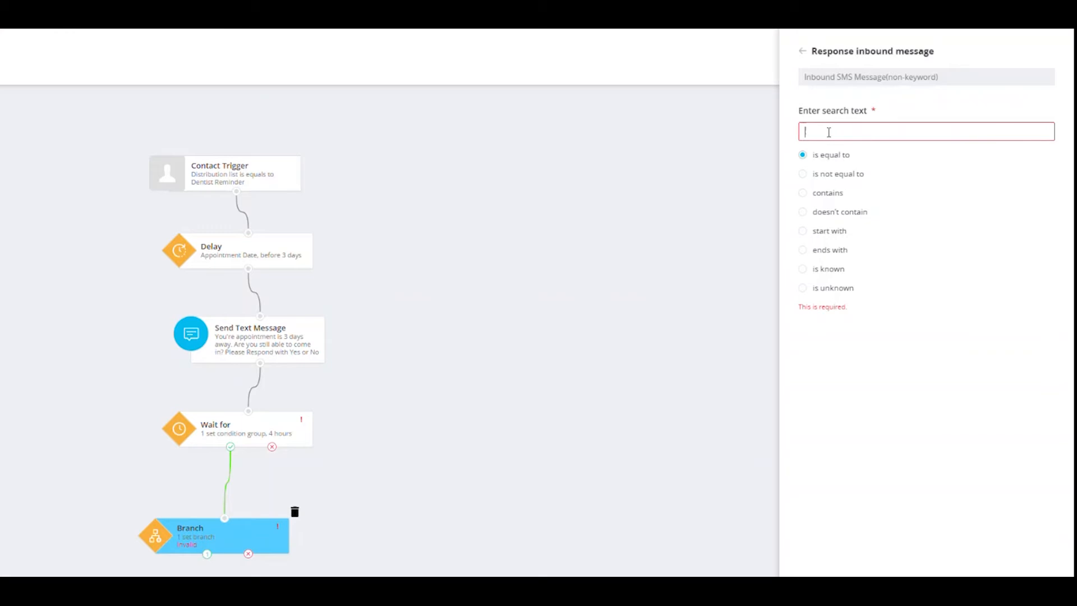
text(Yes)
key(Return)
text(yes)
key(Return)
text(YES)
key(Return)
text(y)
key(Return)
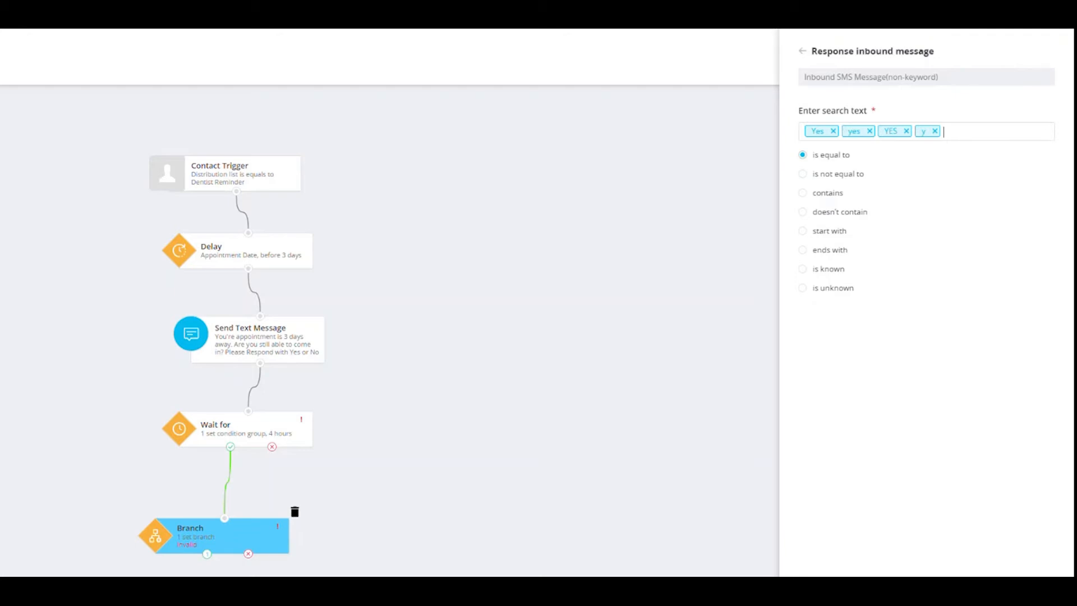
Step: Add Branch #2 with a Response inbound message condition equal to No, no, NO or n
click(920, 276)
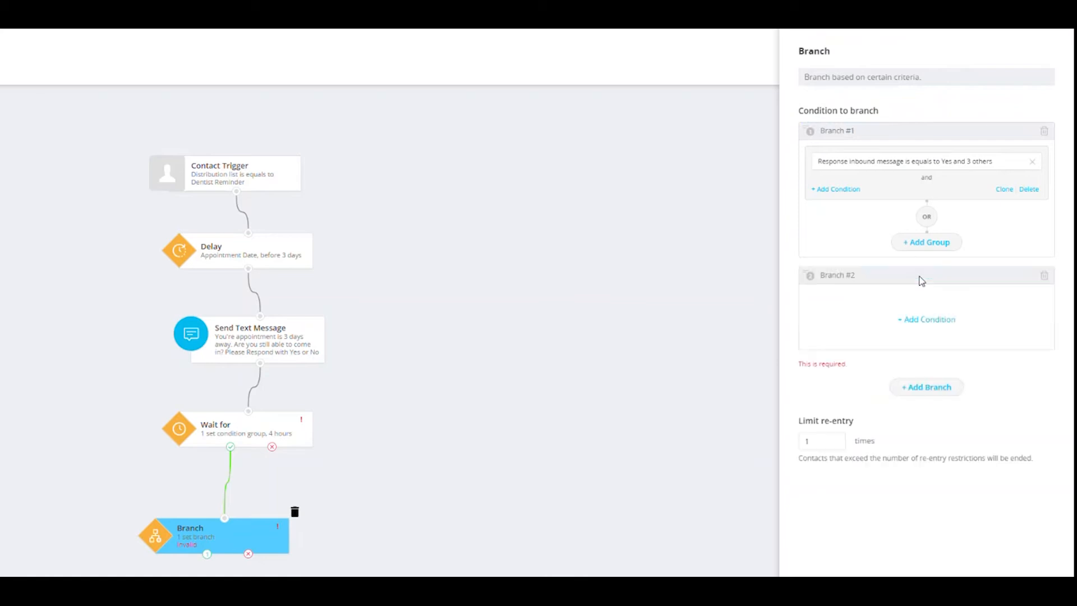
click(920, 322)
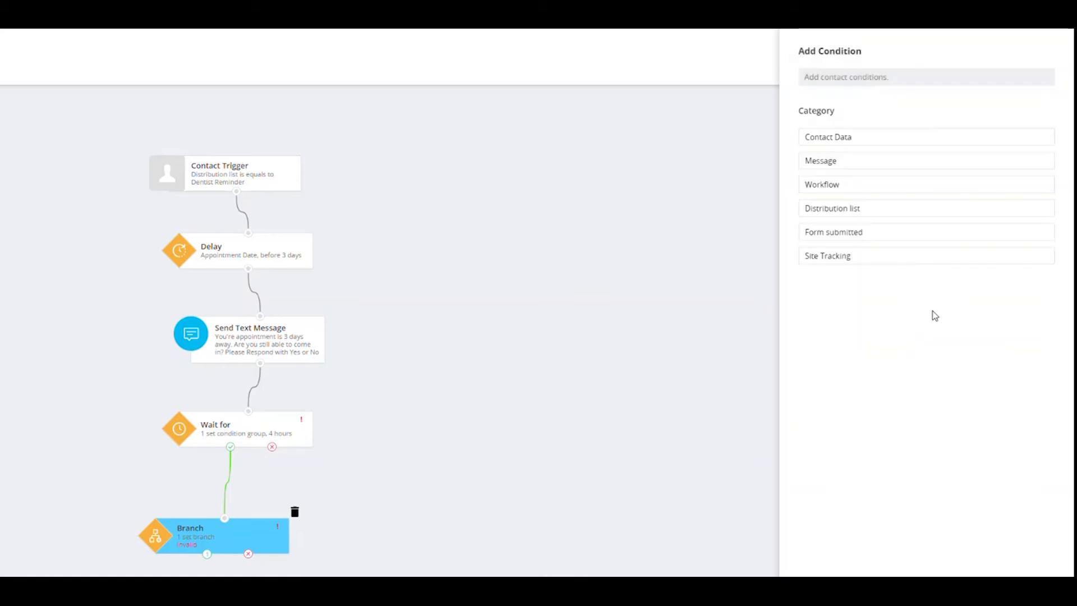
click(844, 161)
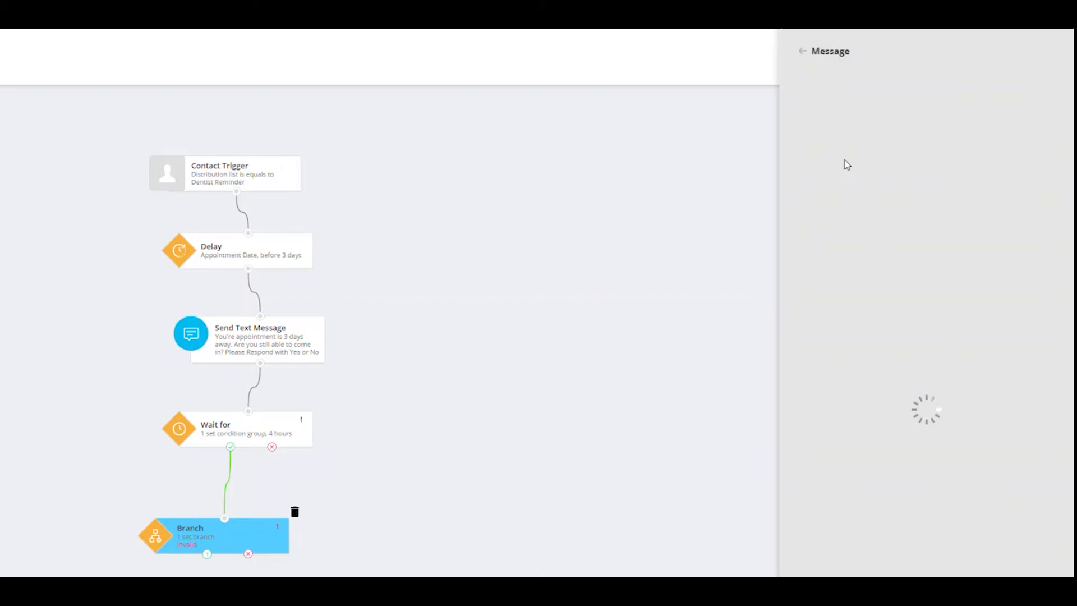
click(858, 254)
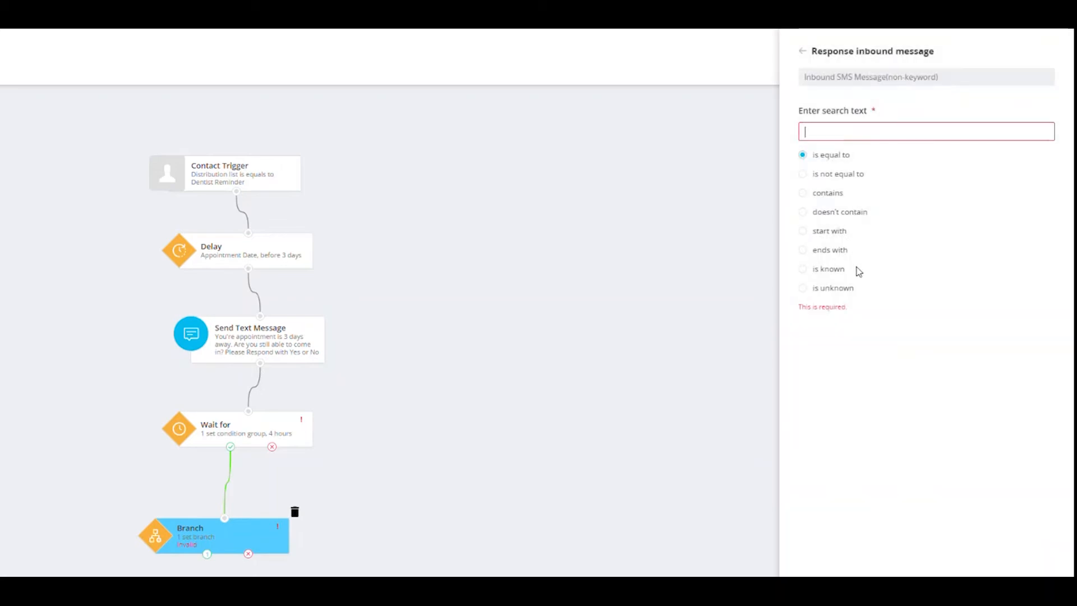
text(No)
key(Return)
text(no)
key(Return)
text(NO)
key(Return)
text(n)
key(Return)
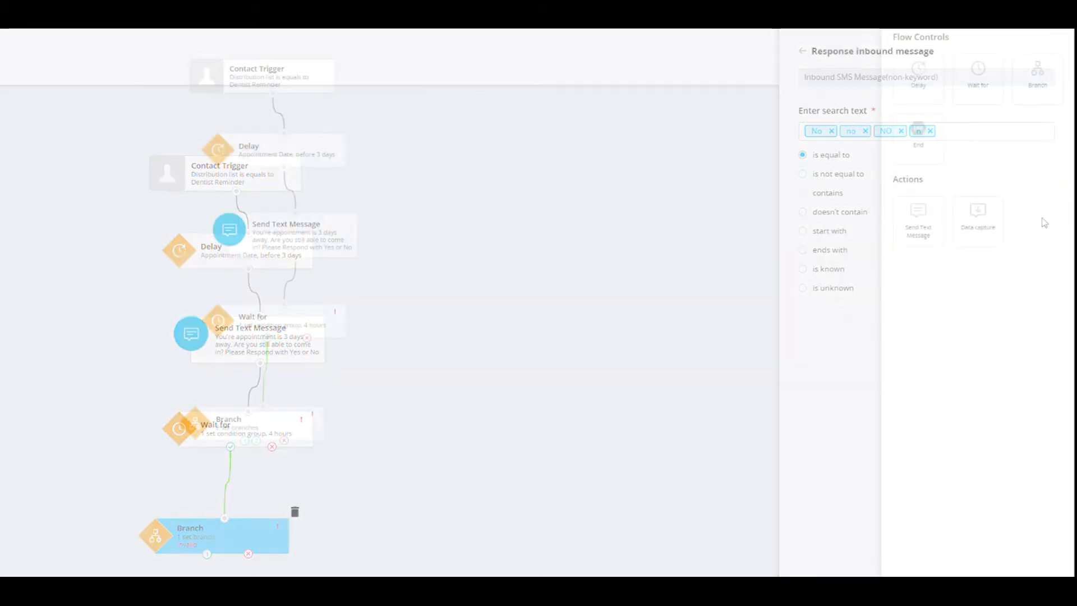
Step: Add two Send Text Message actions and connect them to the Branch's outputs 1 and 2
drag(918, 213, 43, 506)
drag(244, 442, 125, 509)
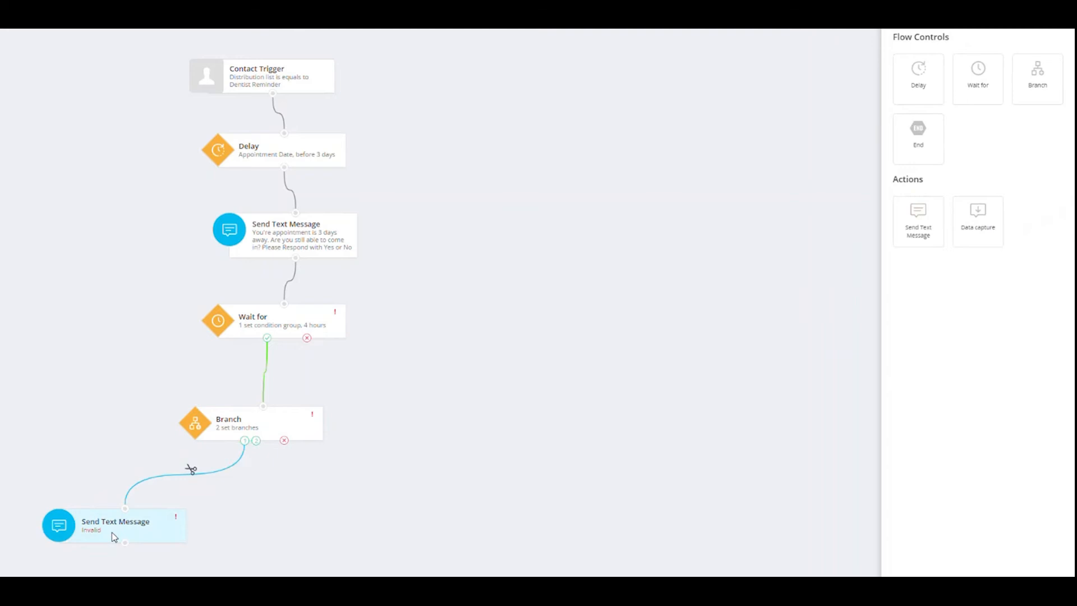
drag(918, 216, 243, 527)
mouse_move(257, 440)
mouse_down()
mouse_move(268, 454)
mouse_move(262, 431)
mouse_up()
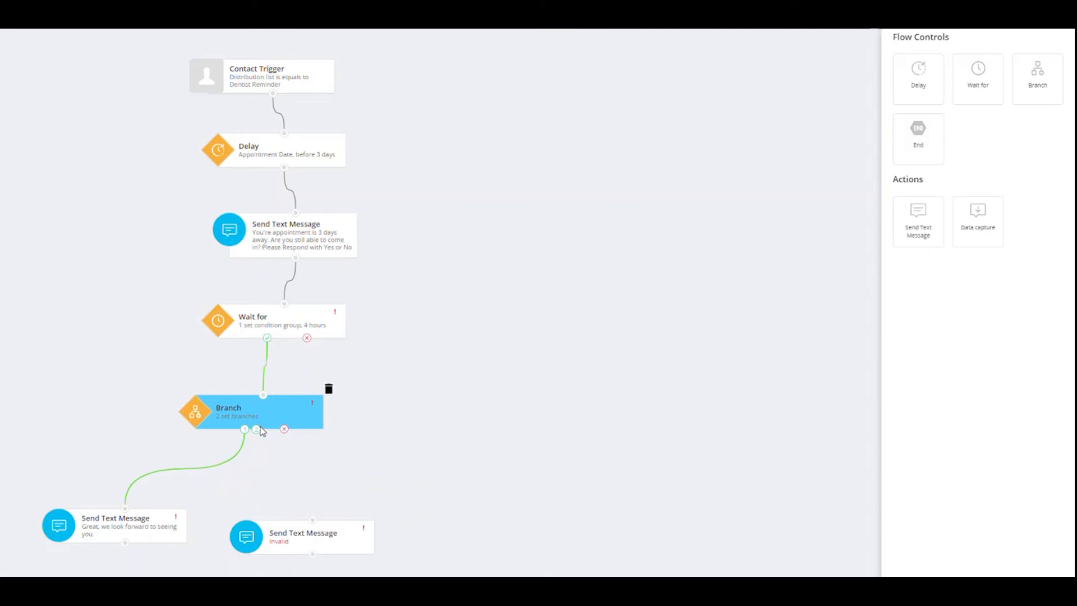
drag(258, 429, 308, 540)
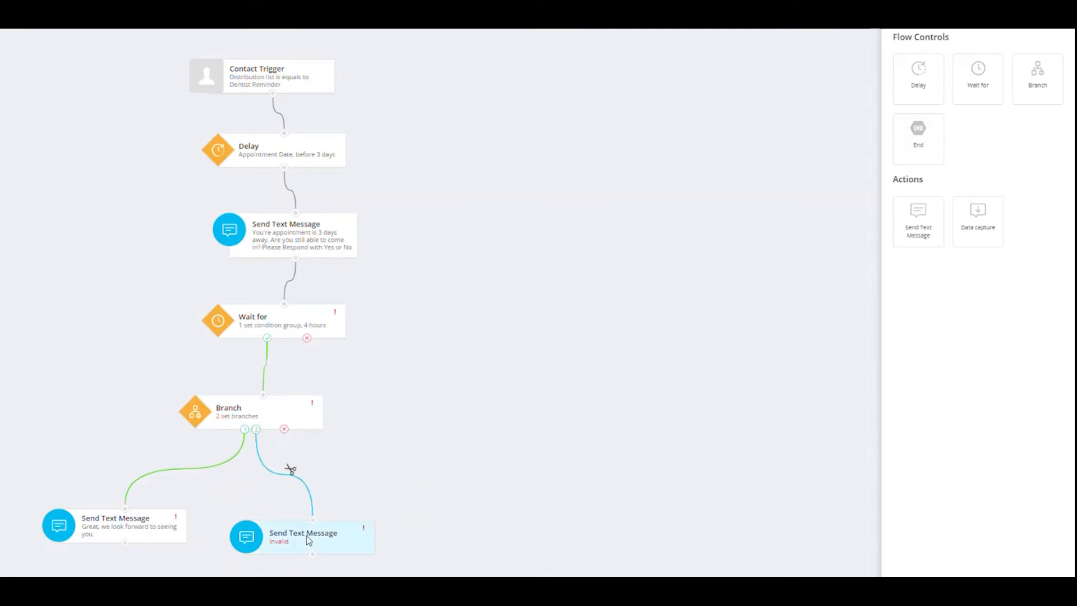
Step: Enter the Yes reply "Great, we look forward to seeing you." and the No reply "If you would like to reschedule please give our office a call."
click(308, 539)
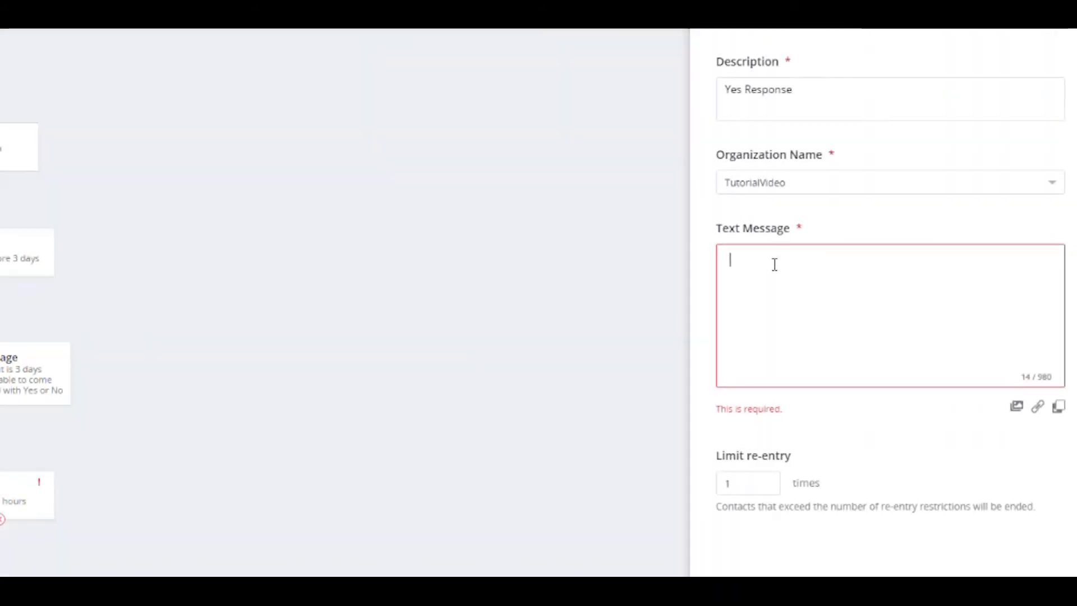
text(Great, we look forward to seeing you.)
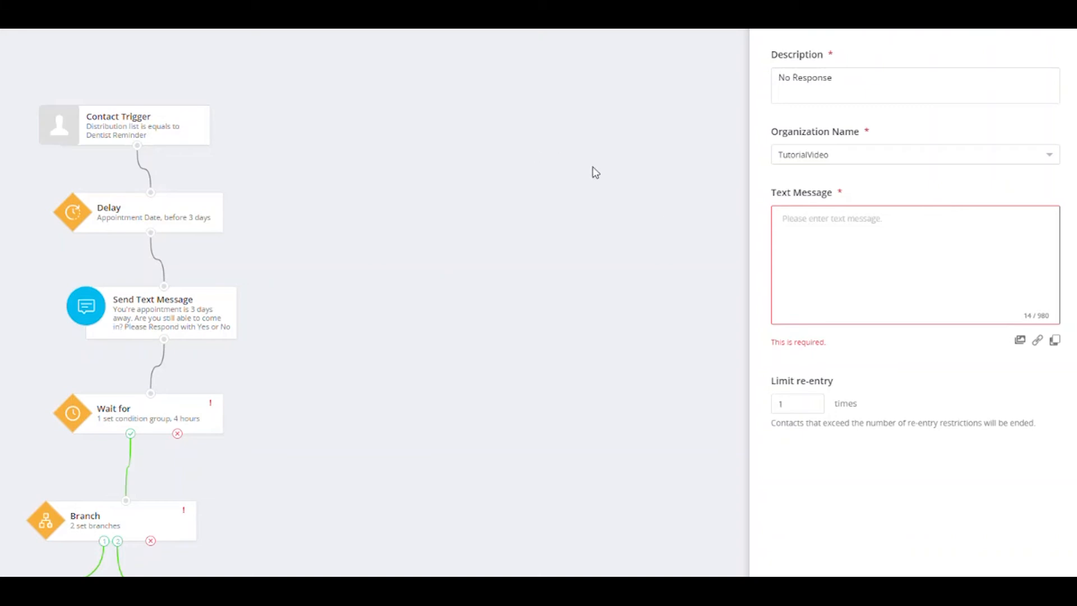
click(839, 216)
text(If you would like to reschedule please give our office a call.)
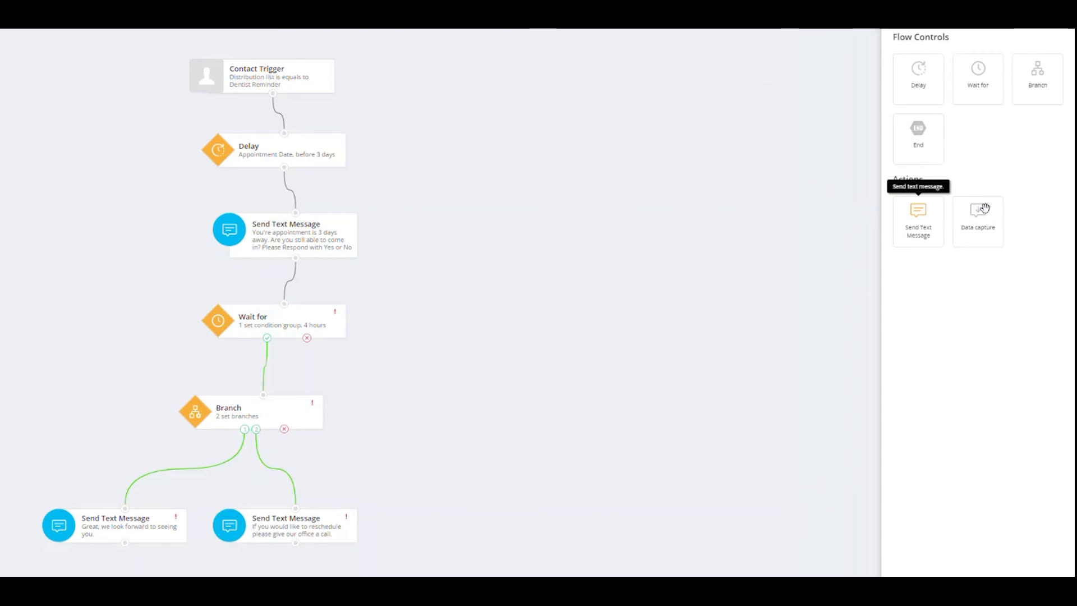
Step: Add a Send Text Message on the Branch's no-match output and give it the description Invalid Response
drag(918, 225, 449, 426)
drag(284, 430, 517, 407)
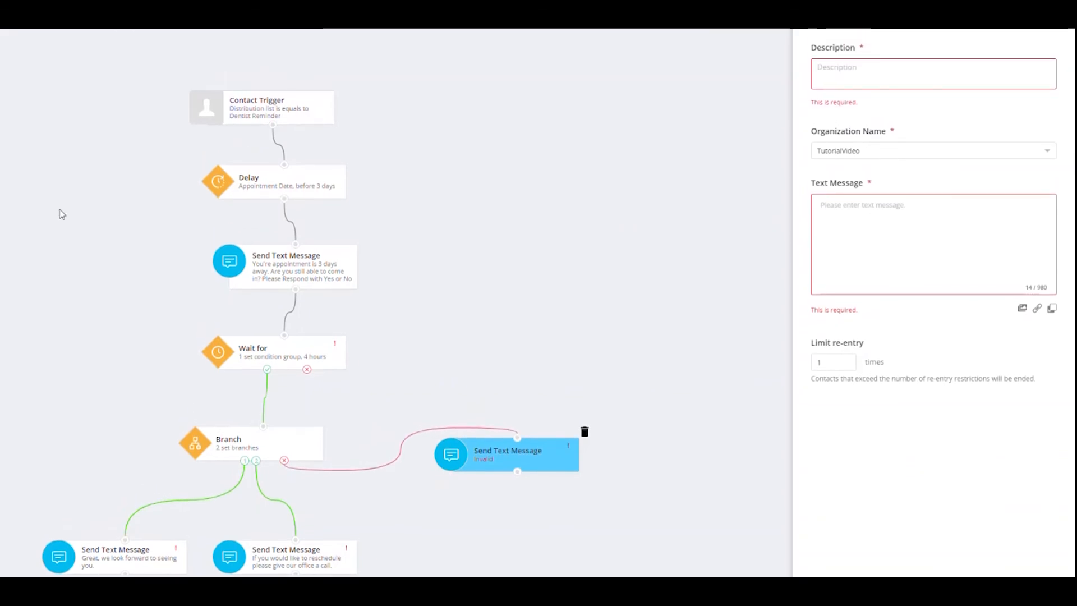
text(Invalid Response)
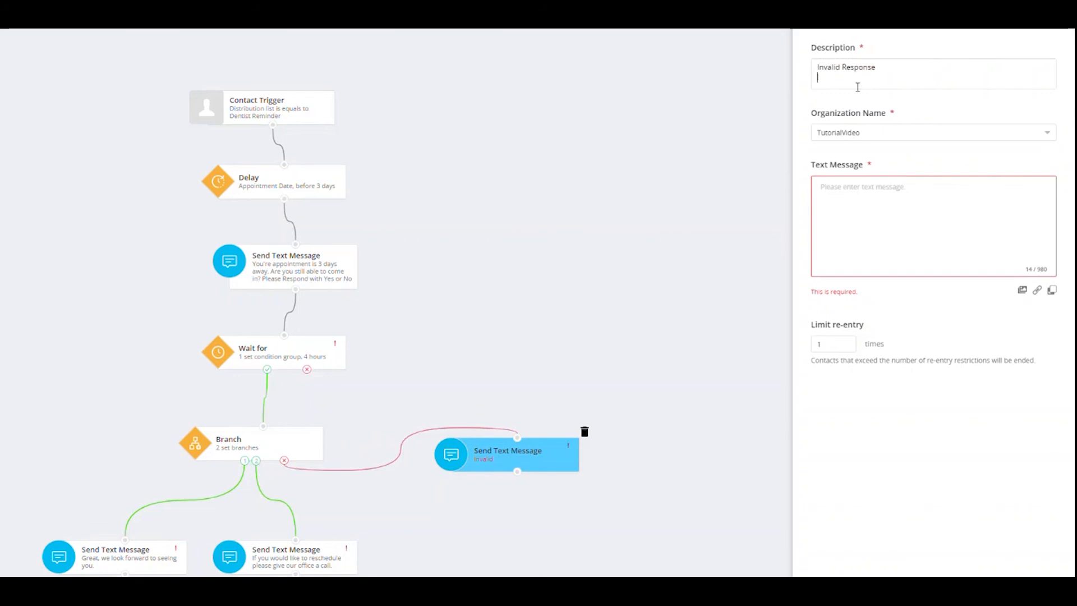
Step: Enter text "I'm sorry but it appears that you didn't respond with a Yes or No. Please reply with a Yes or No." and limit re-entry to 2
click(848, 190)
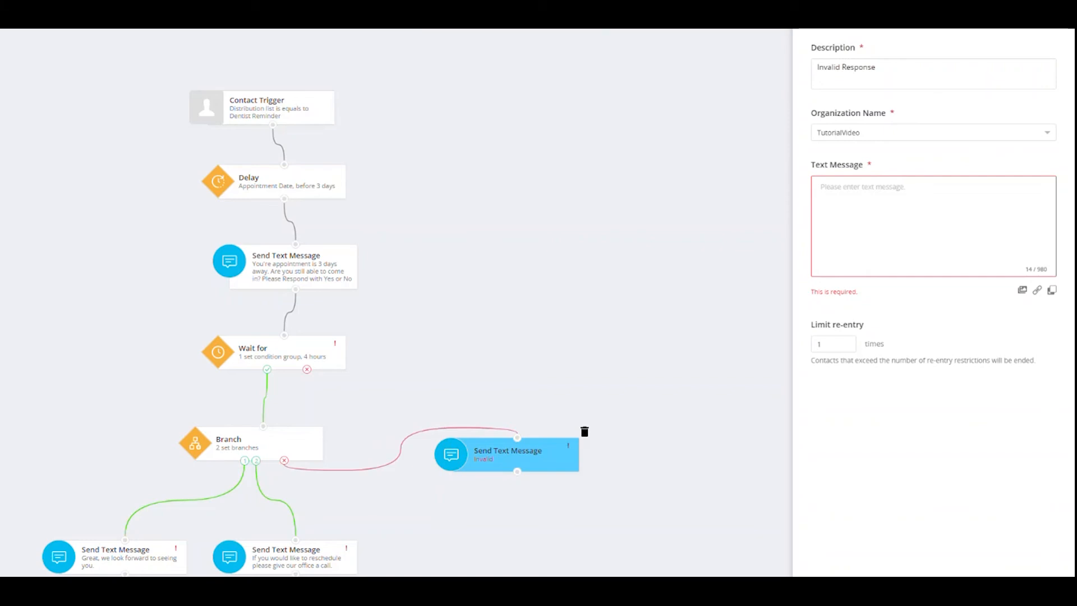
click(885, 216)
text(I'm sorry but it appears that you didn't respond with a Yes or No. Please reply with a Yes or No.)
click(840, 342)
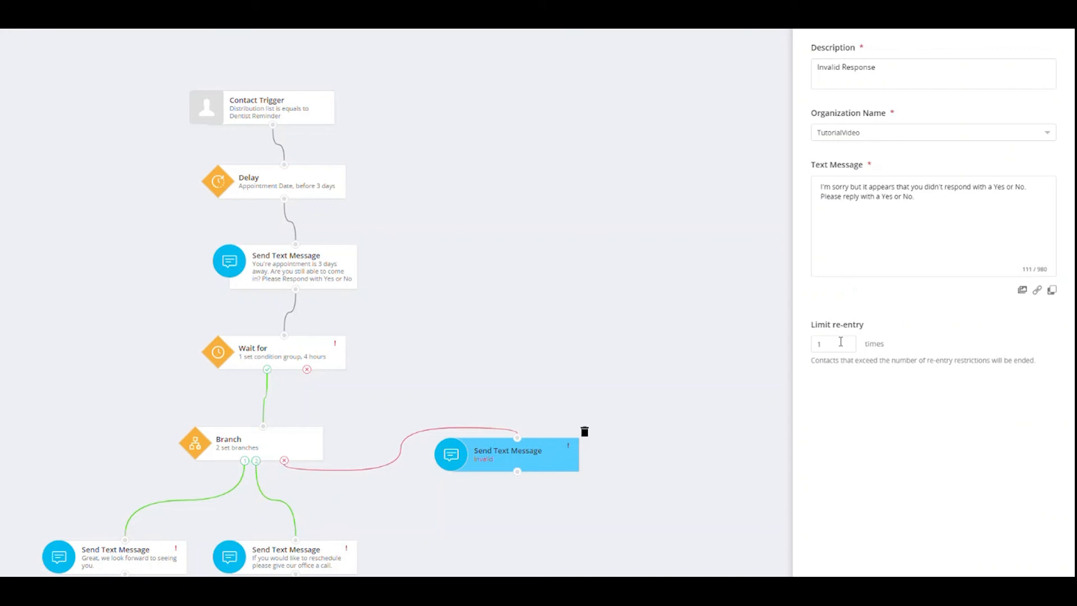
key(BackSpace)
text(2)
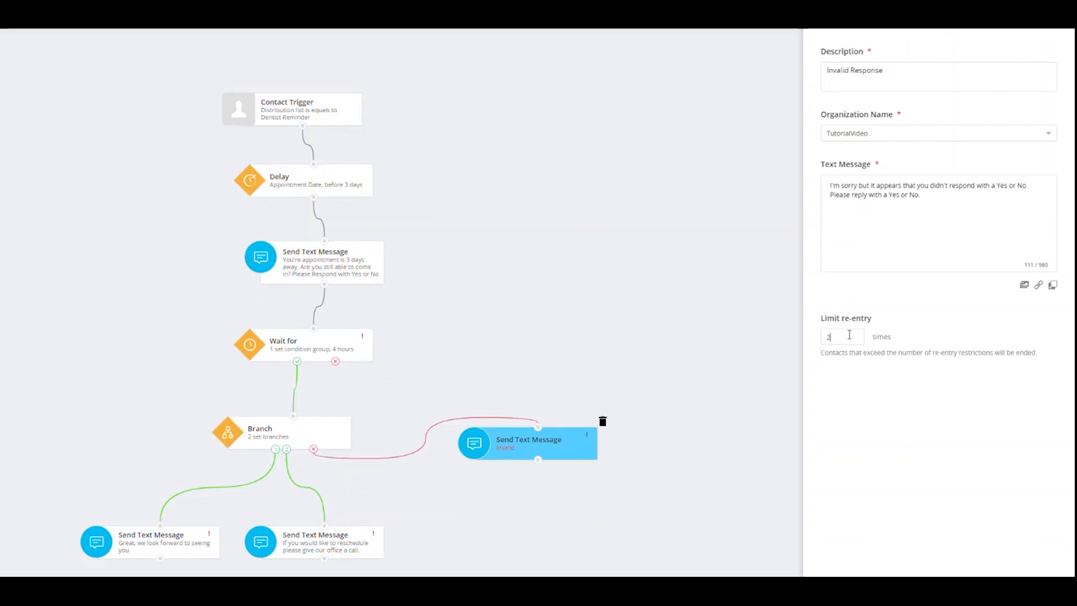
click(1029, 588)
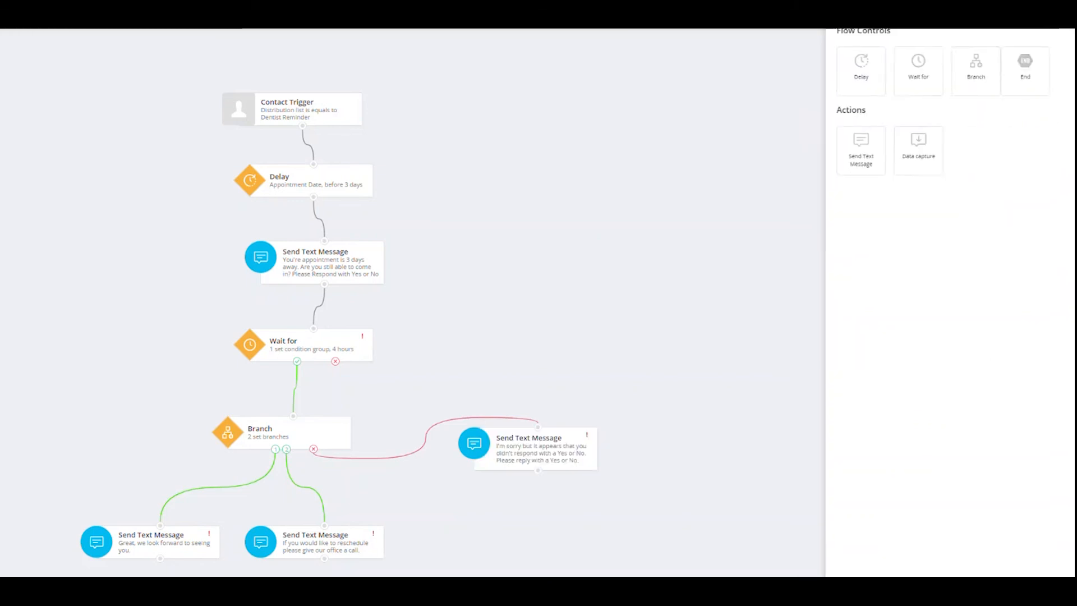
Step: Loop the invalid-response message back to the Wait for and route both reply messages and the Wait for's unmet output to a new End
drag(537, 473, 314, 329)
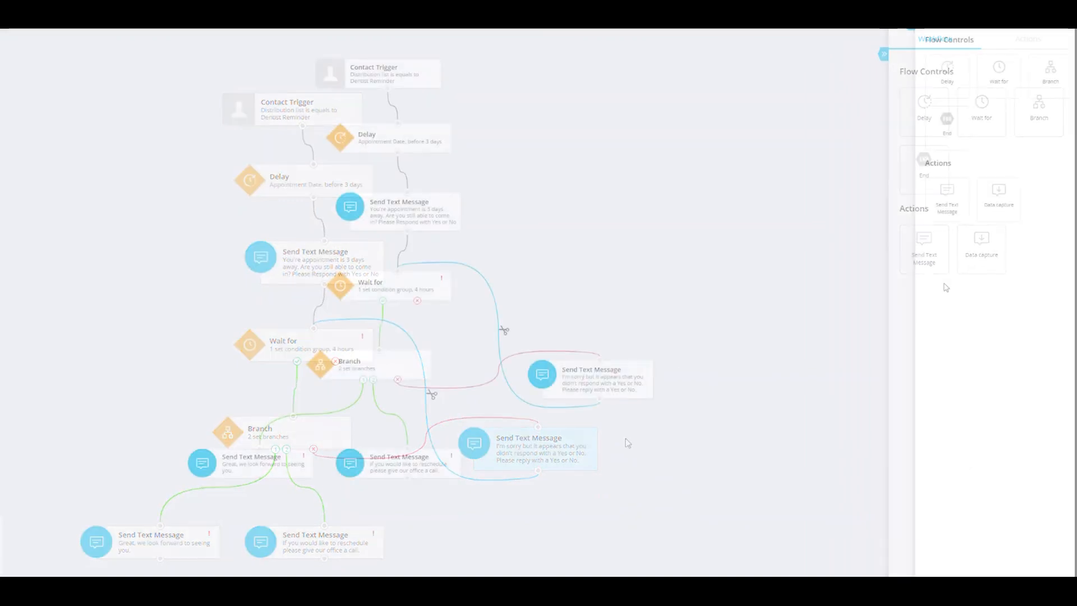
mouse_move(947, 134)
mouse_down()
mouse_move(525, 485)
mouse_move(420, 539)
mouse_up()
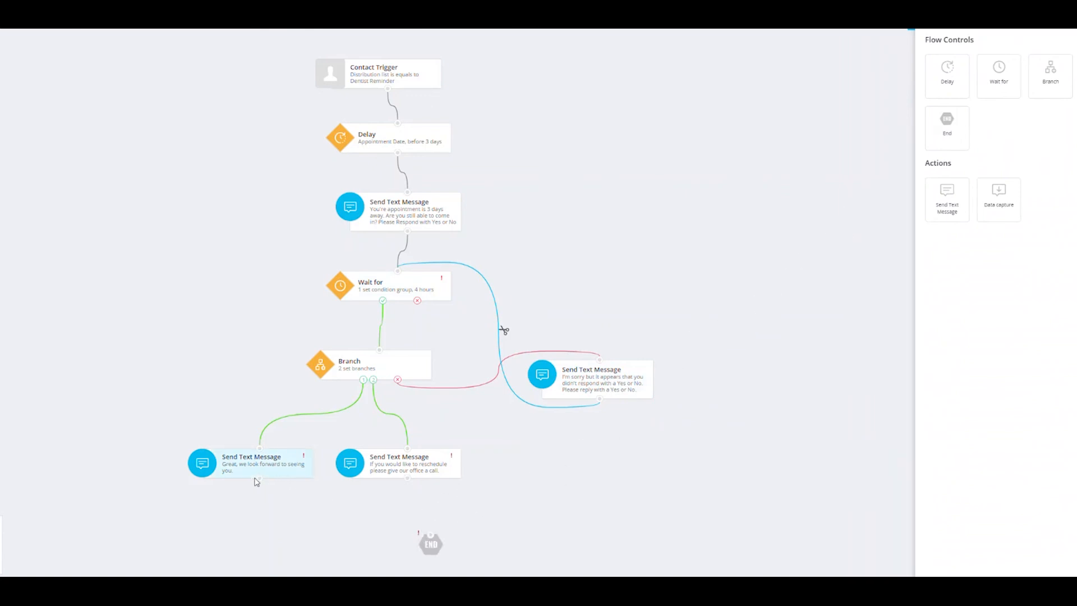
mouse_move(259, 478)
mouse_down()
mouse_move(420, 523)
mouse_move(430, 540)
mouse_up()
drag(406, 480, 433, 532)
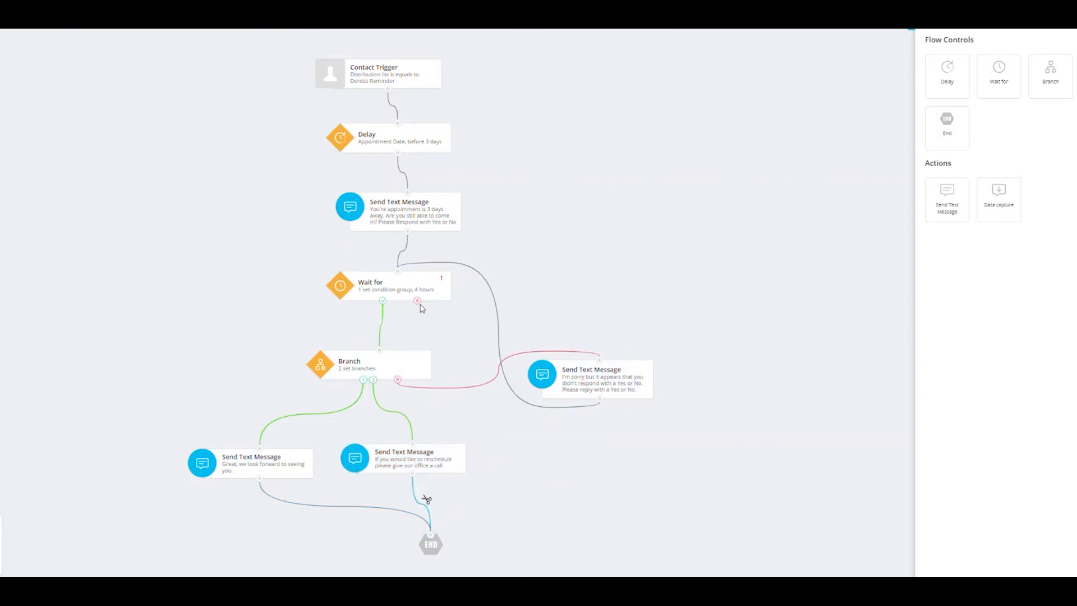
drag(420, 308, 430, 534)
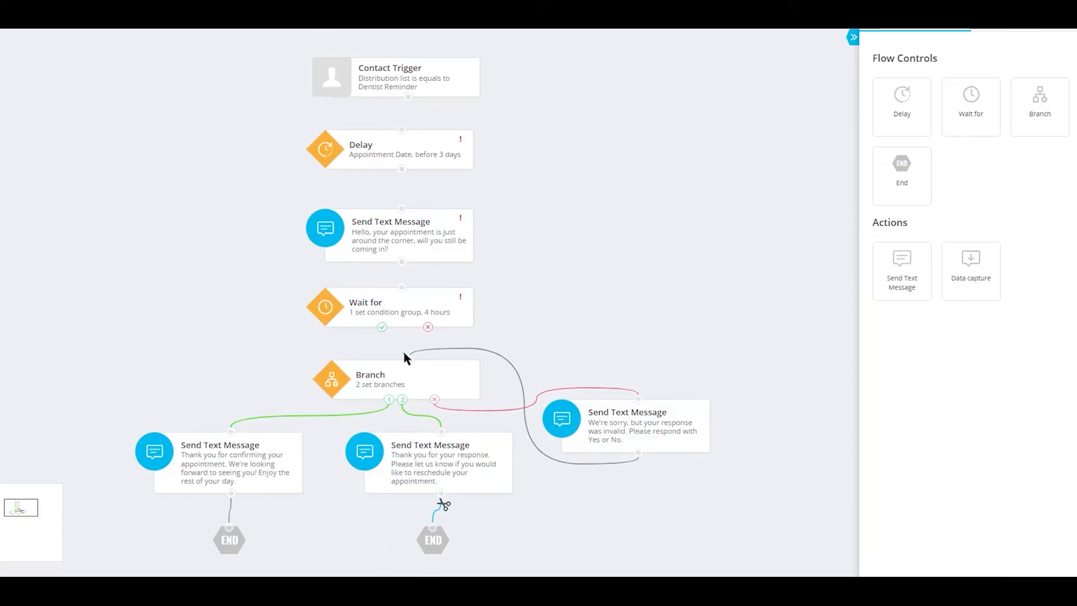
Step: Connect the Contact Trigger, Delay, Send Text Message, Wait for and the Branch in sequence, using the Wait for's condition-met output
drag(405, 357, 381, 328)
drag(402, 288, 403, 262)
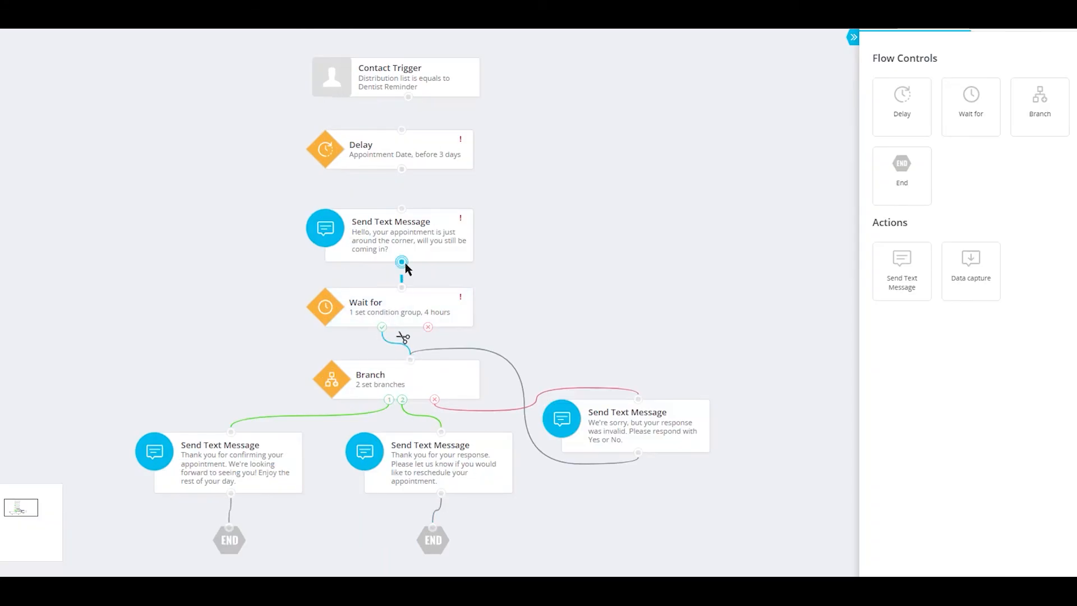
drag(402, 211, 402, 170)
drag(403, 130, 408, 98)
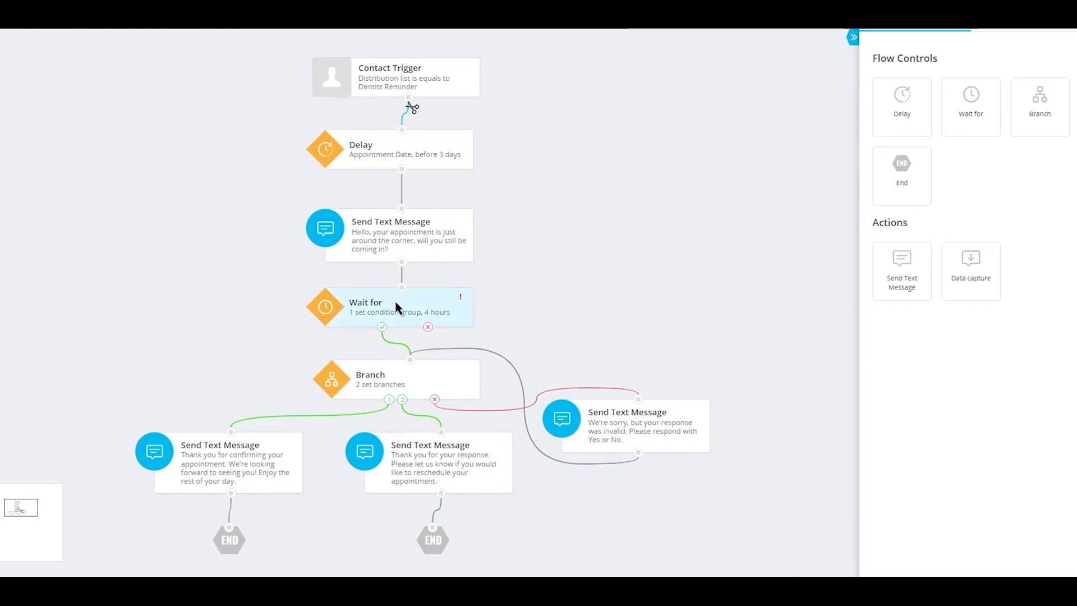
Step: Add an End beside the Wait for and connect the Wait for's condition-not-met output to it
mouse_move(460, 300)
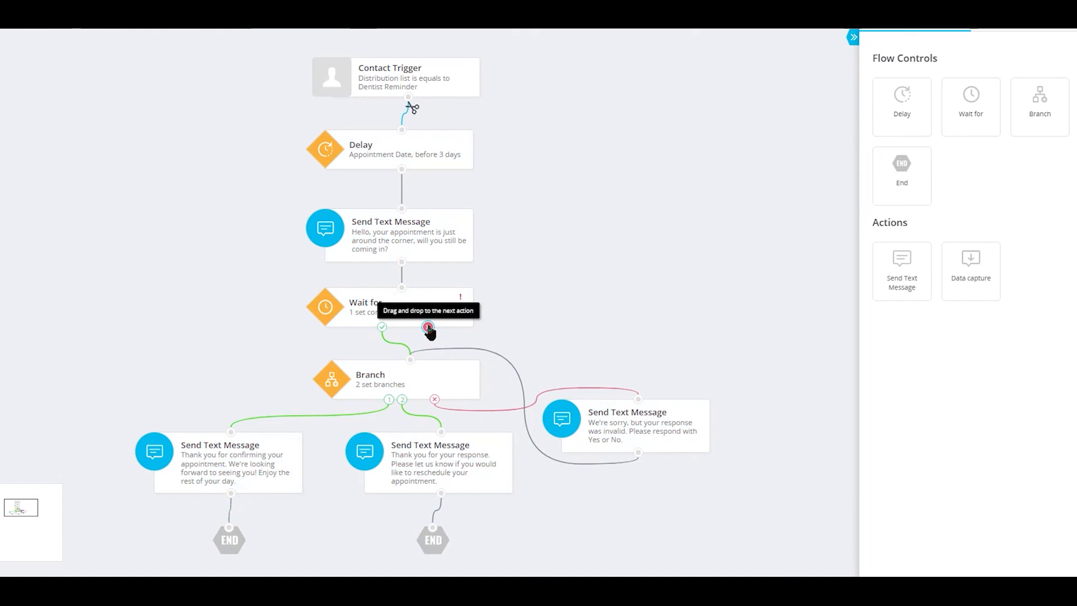
drag(901, 165, 560, 342)
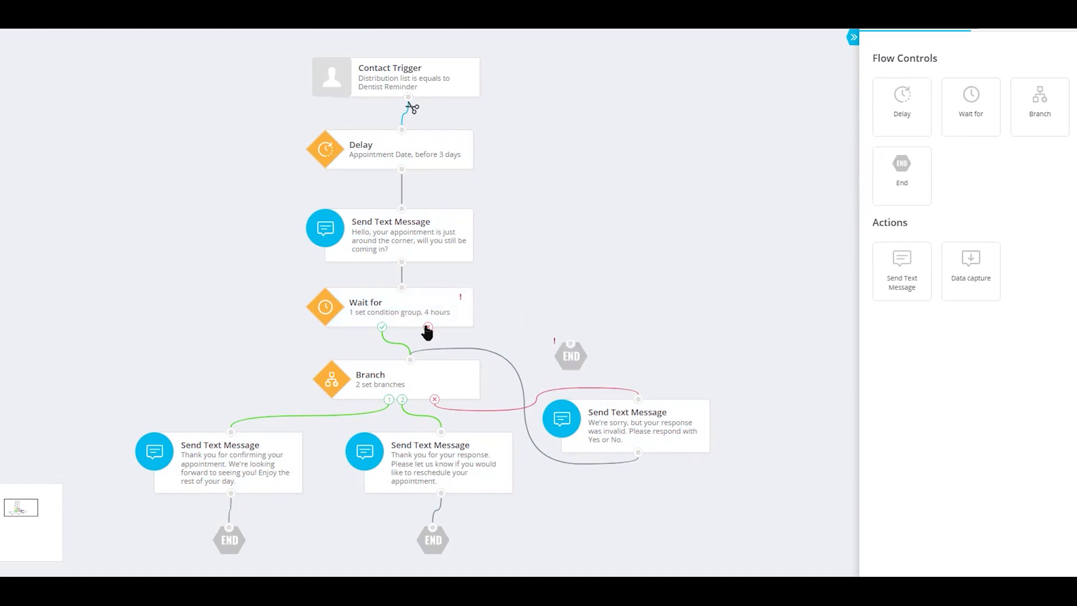
drag(428, 329, 571, 353)
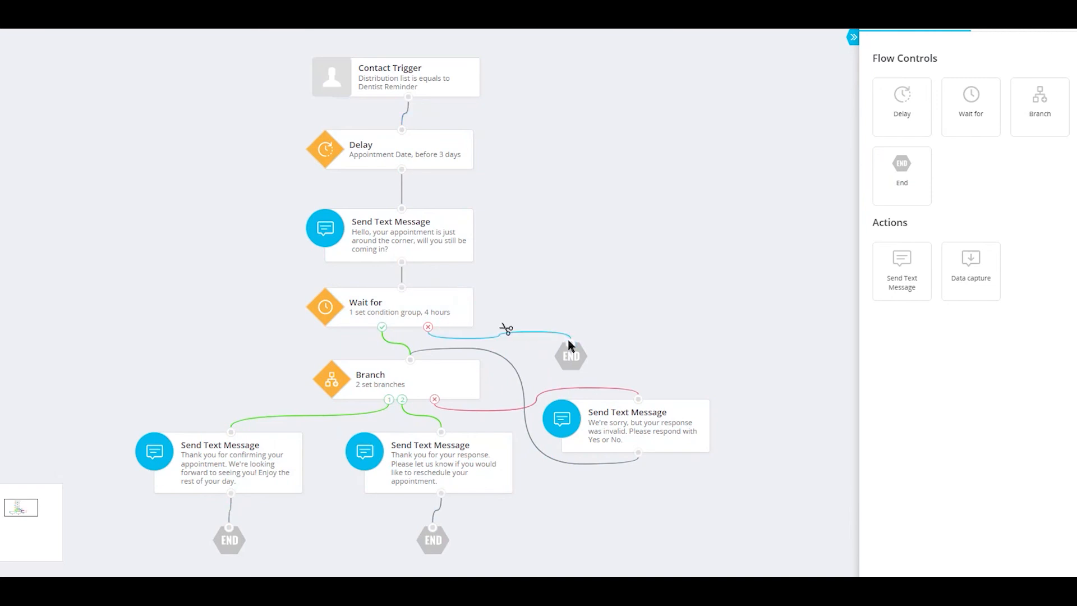